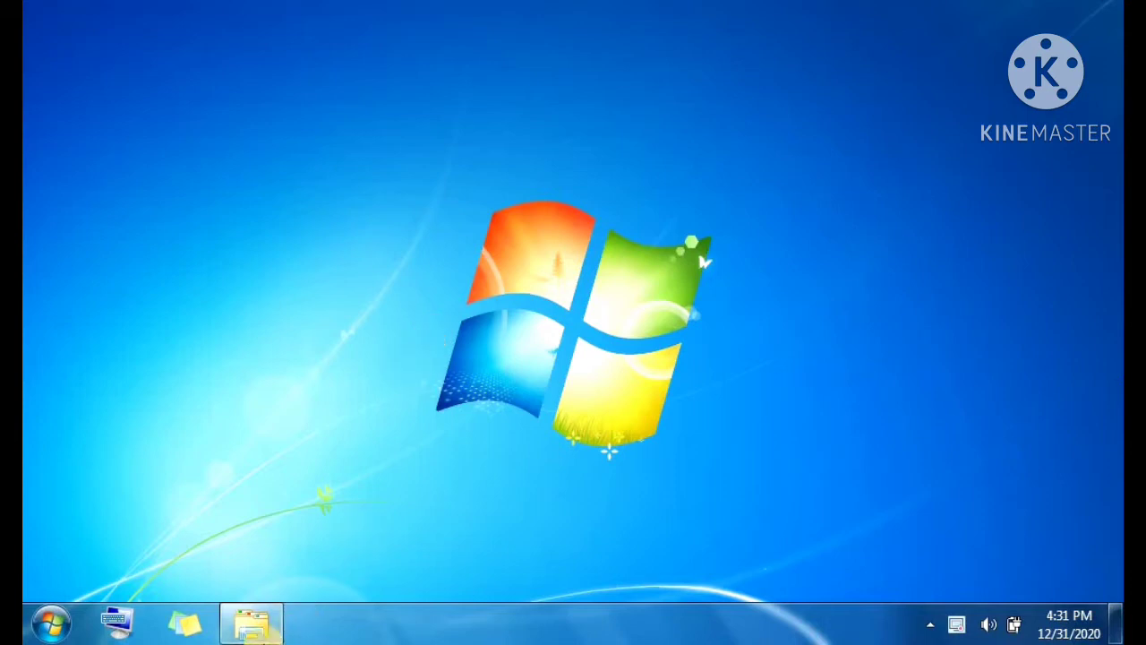
{"action": "left_click", "coordinate": [269, 627]}
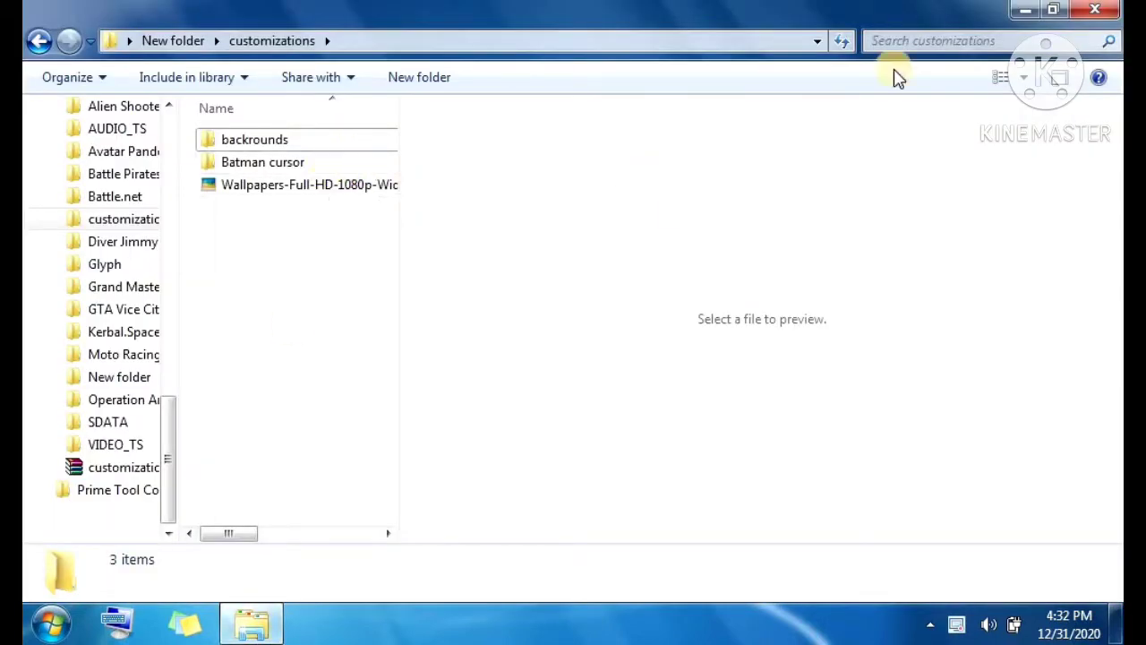
{"action": "left_click", "coordinate": [1021, 9]}
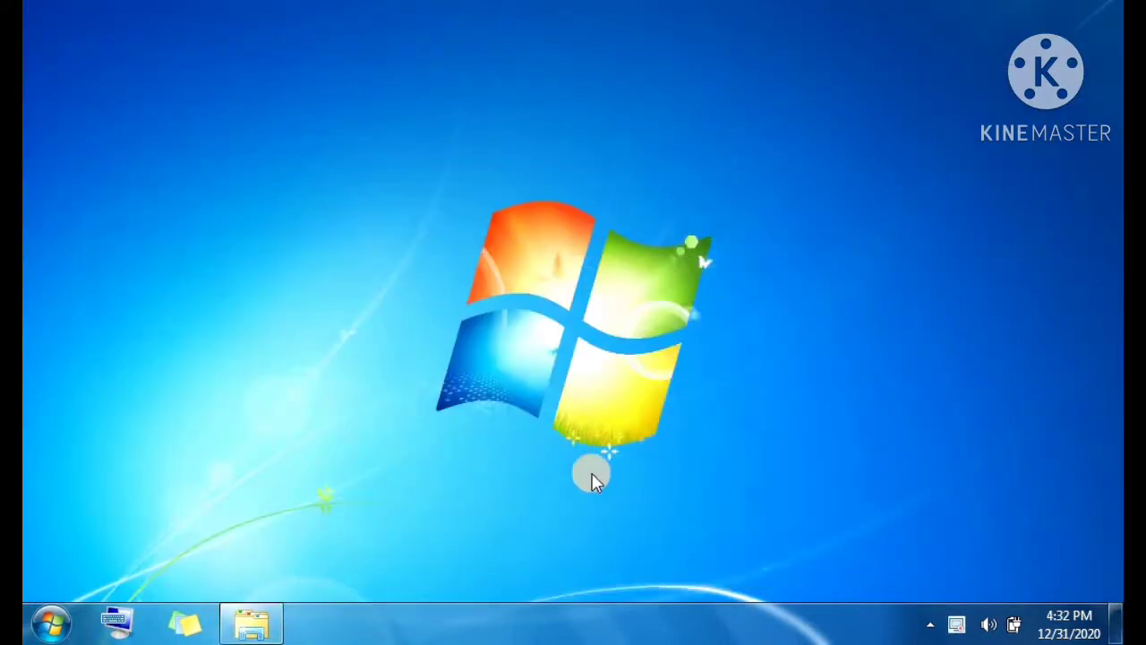
Step: Turn on auto-hide for the taskbar, unlock it, and apply the changes in the taskbar properties
{"action": "right_click", "coordinate": [550, 618]}
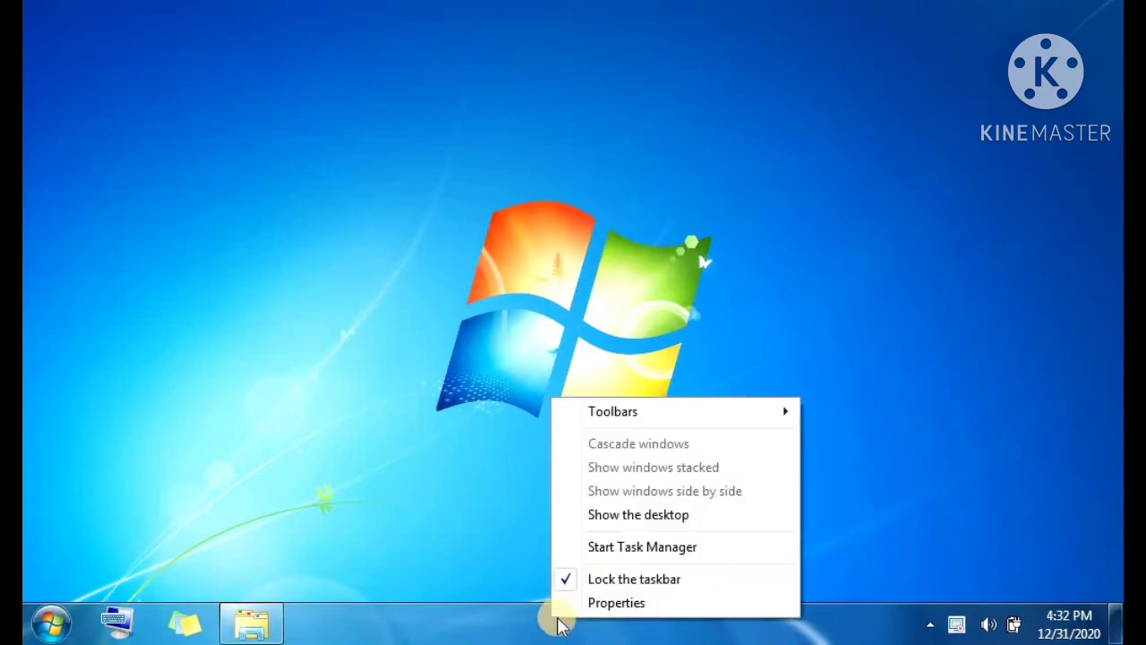
{"action": "left_click", "coordinate": [565, 609]}
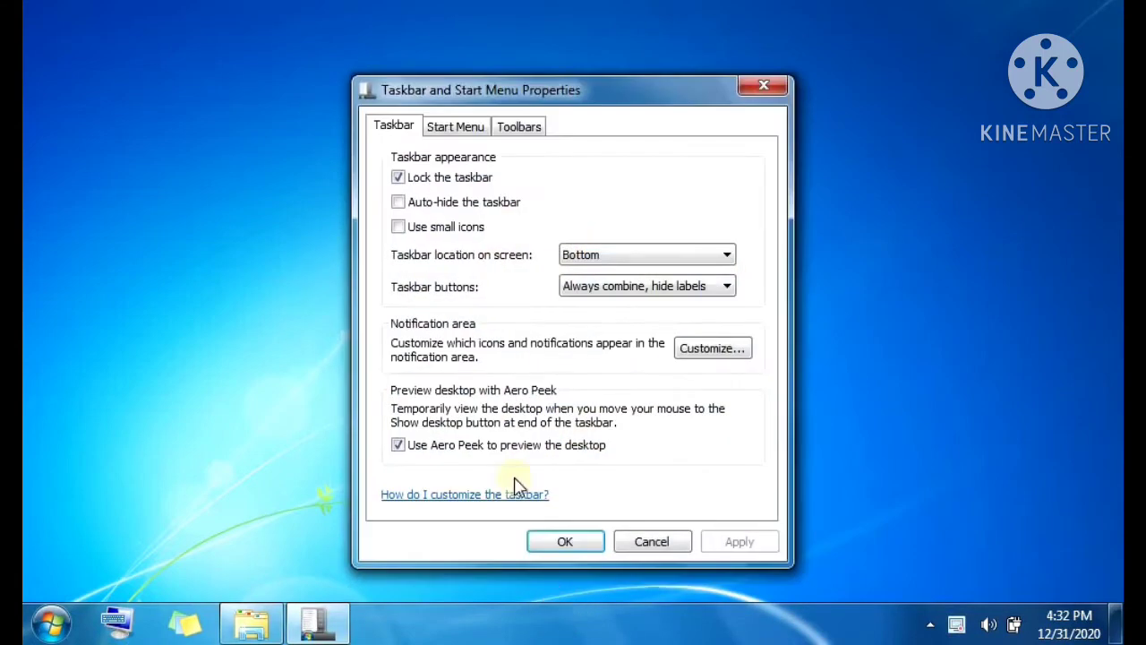
{"action": "left_click", "coordinate": [423, 204]}
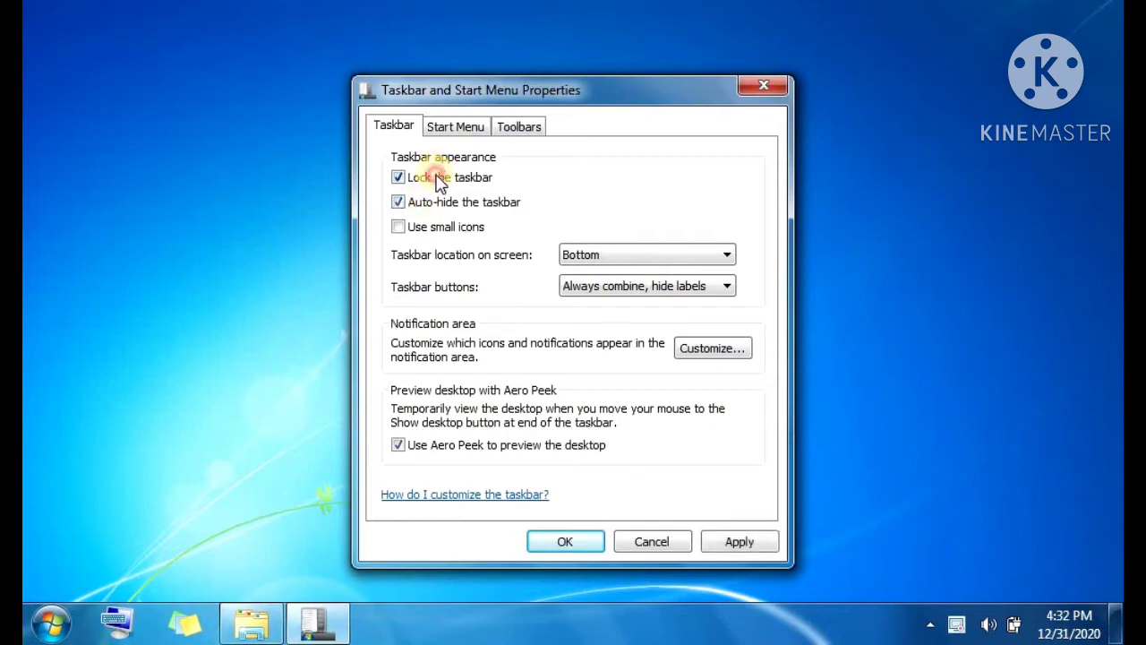
{"action": "left_click", "coordinate": [438, 180]}
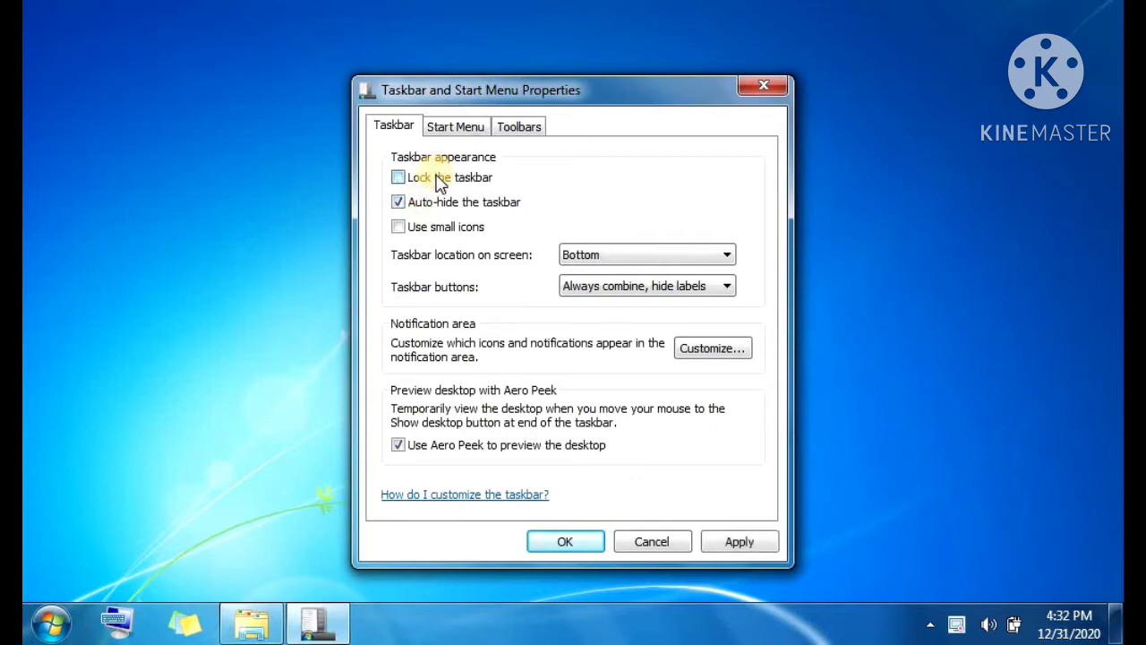
{"action": "left_click", "coordinate": [730, 542]}
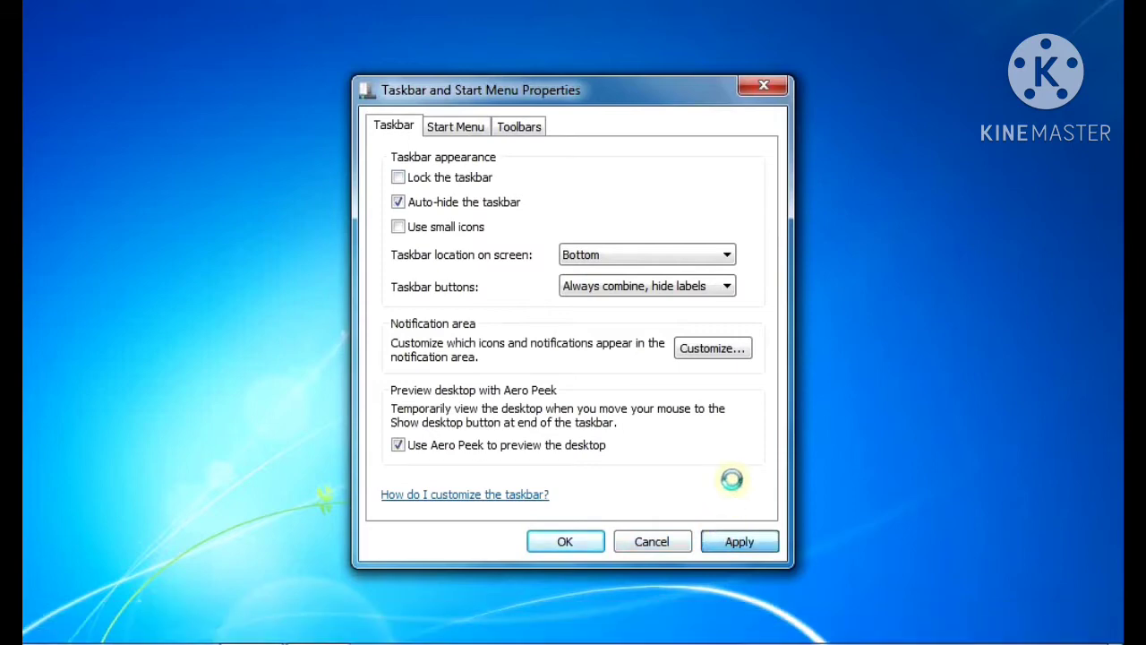
{"action": "left_click", "coordinate": [768, 85]}
{"action": "mouse_move", "coordinate": [663, 634]}
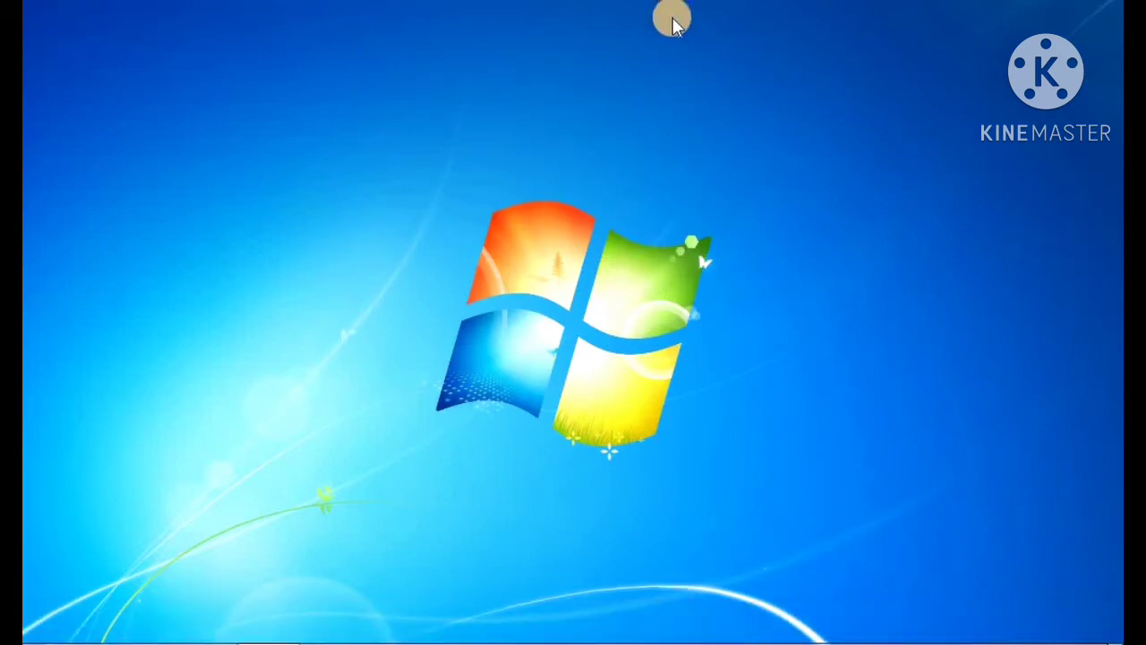
Step: Set the Wallpapers-Full-HD-1080p-Widescreen image in the customizations folder as the desktop background, then return to the desktop
{"action": "mouse_move", "coordinate": [275, 629]}
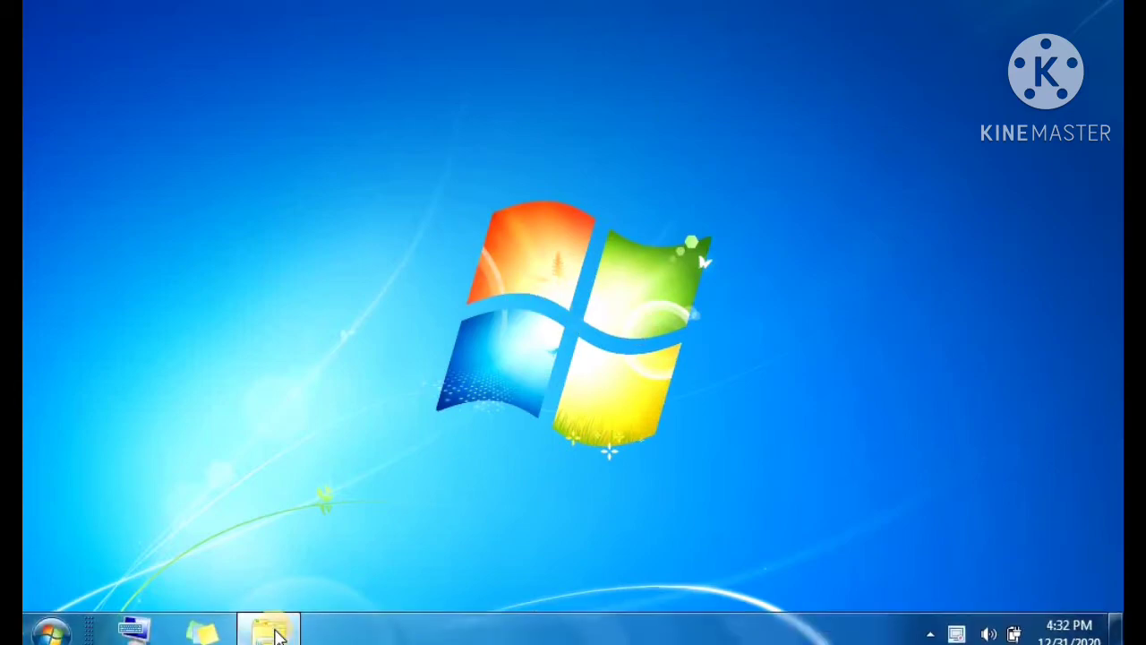
{"action": "left_click", "coordinate": [287, 538]}
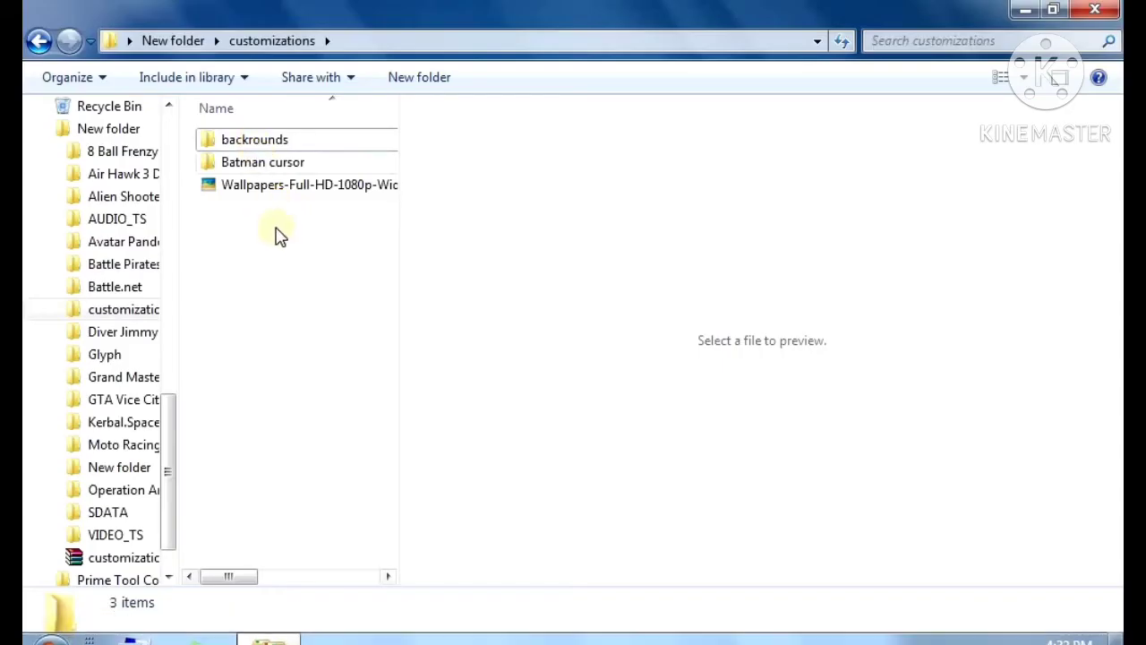
{"action": "mouse_move", "coordinate": [276, 196]}
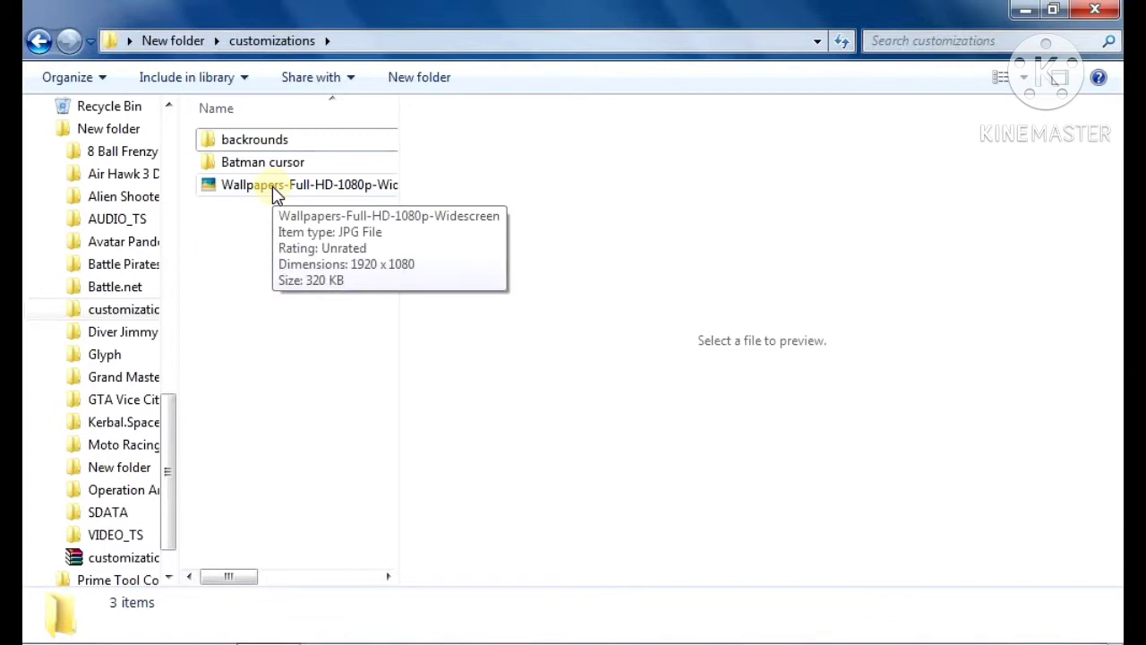
{"action": "left_click", "coordinate": [272, 186]}
{"action": "right_click", "coordinate": [273, 190]}
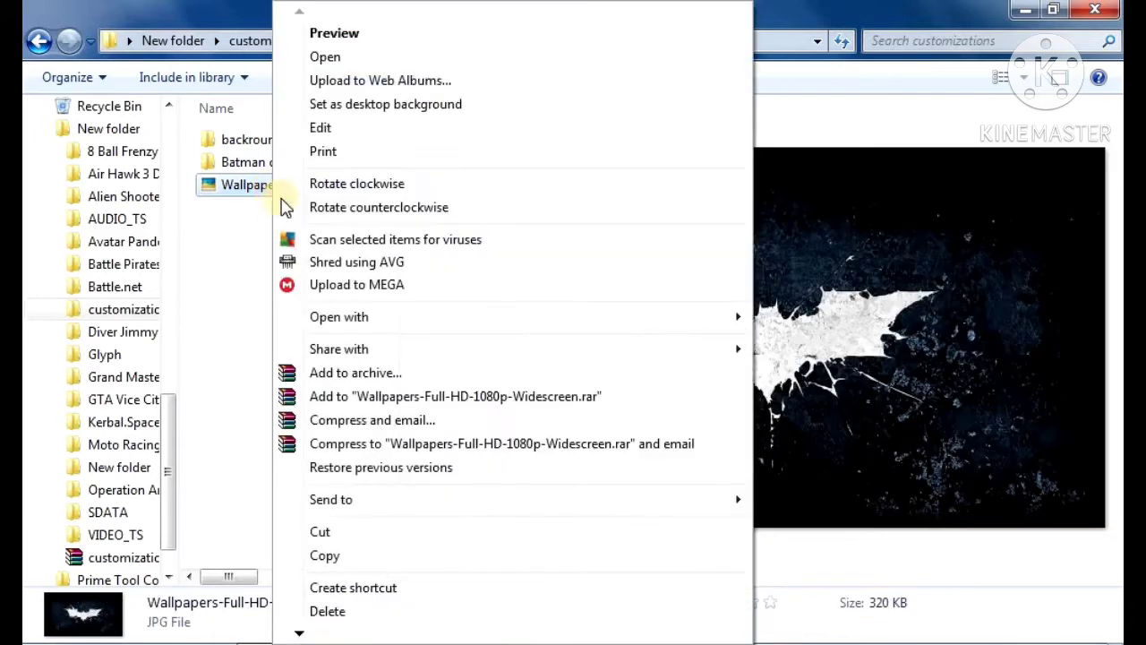
{"action": "left_click", "coordinate": [349, 115]}
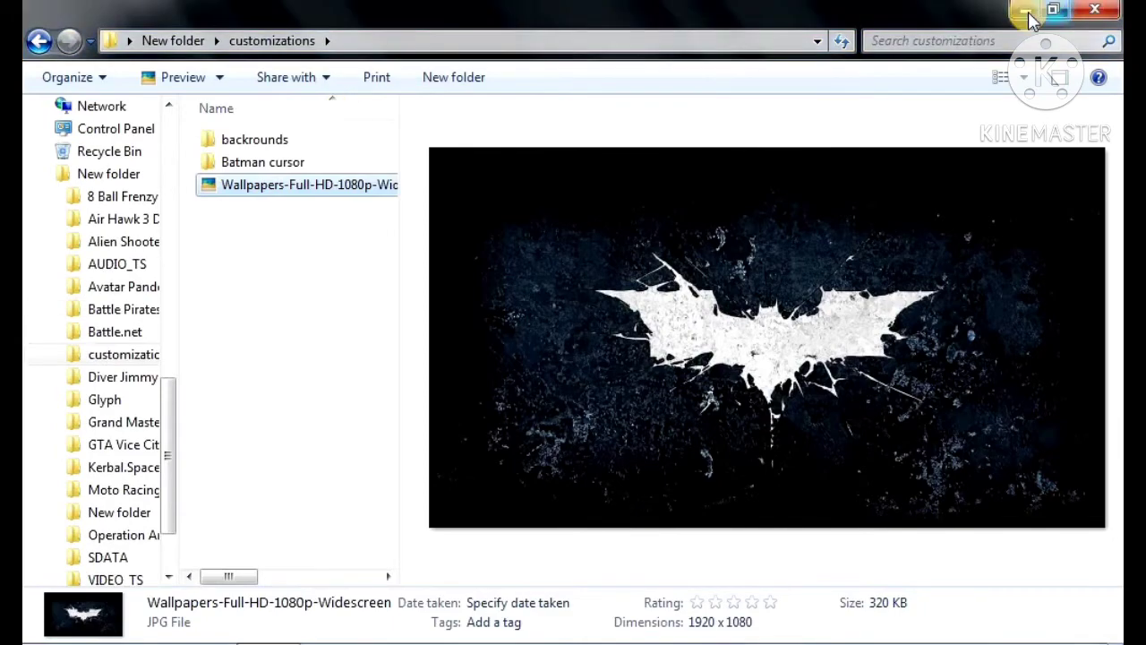
{"action": "left_click", "coordinate": [1100, 9]}
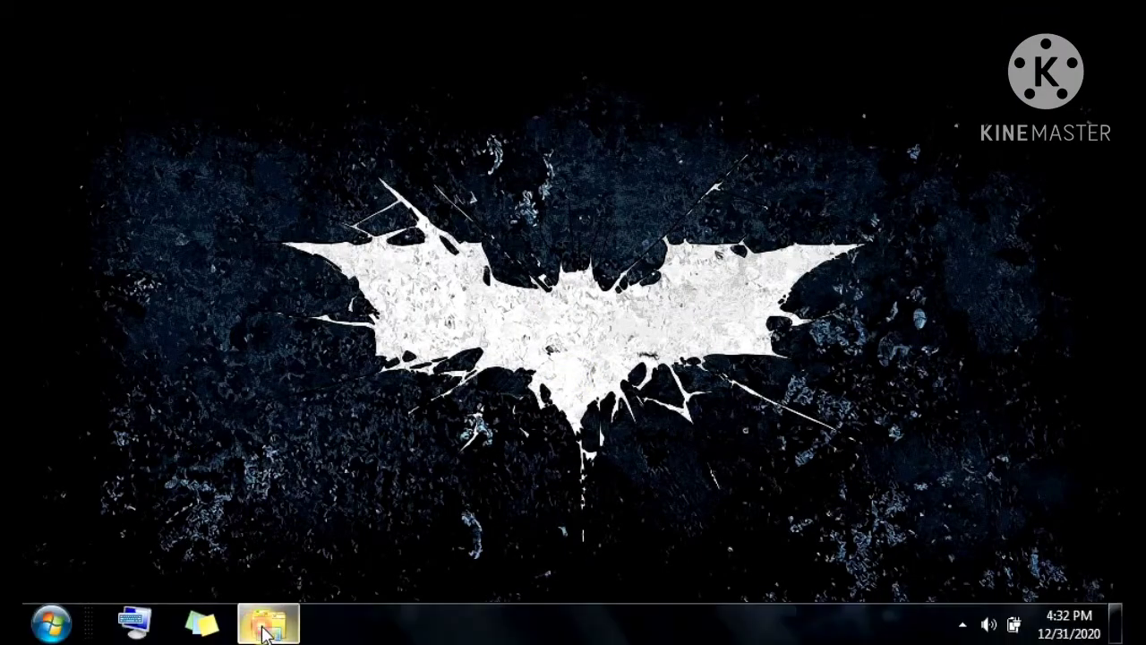
Step: Return to the customizations folder and open its backrounds subfolder
{"action": "left_click", "coordinate": [266, 632]}
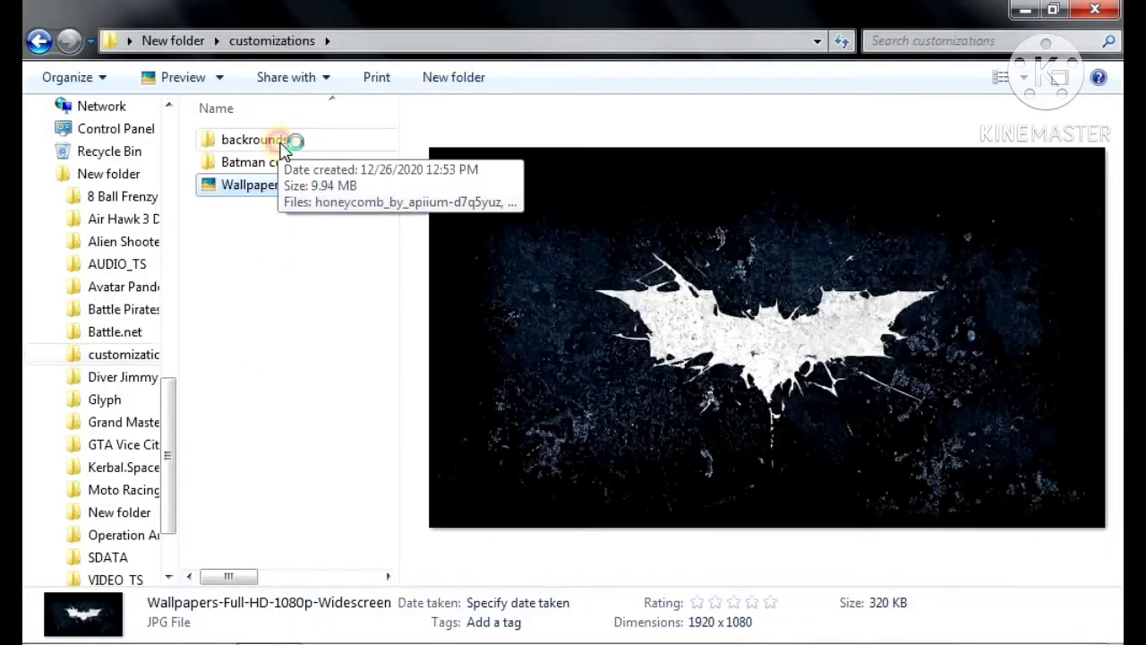
{"action": "double_click", "coordinate": [280, 151]}
{"action": "key", "text": "ctrl+v"}
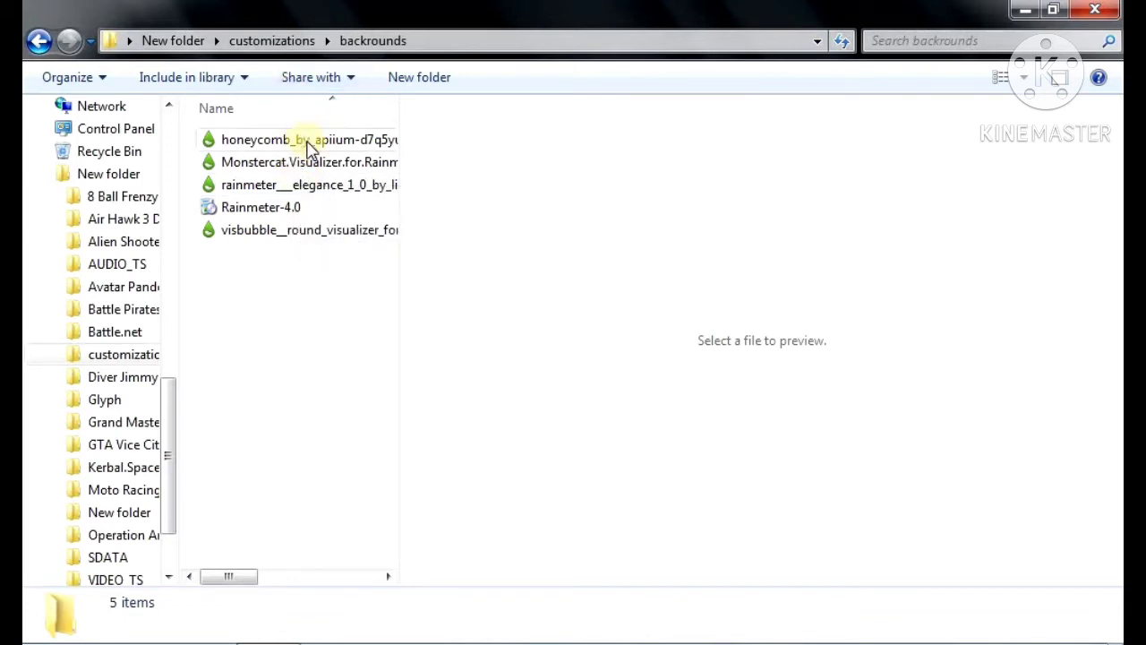
Step: Look over the Rainmeter-4.0 installer and the honeycomb skin package in the backrounds folder, then minimize the folder window
{"action": "left_click", "coordinate": [268, 207]}
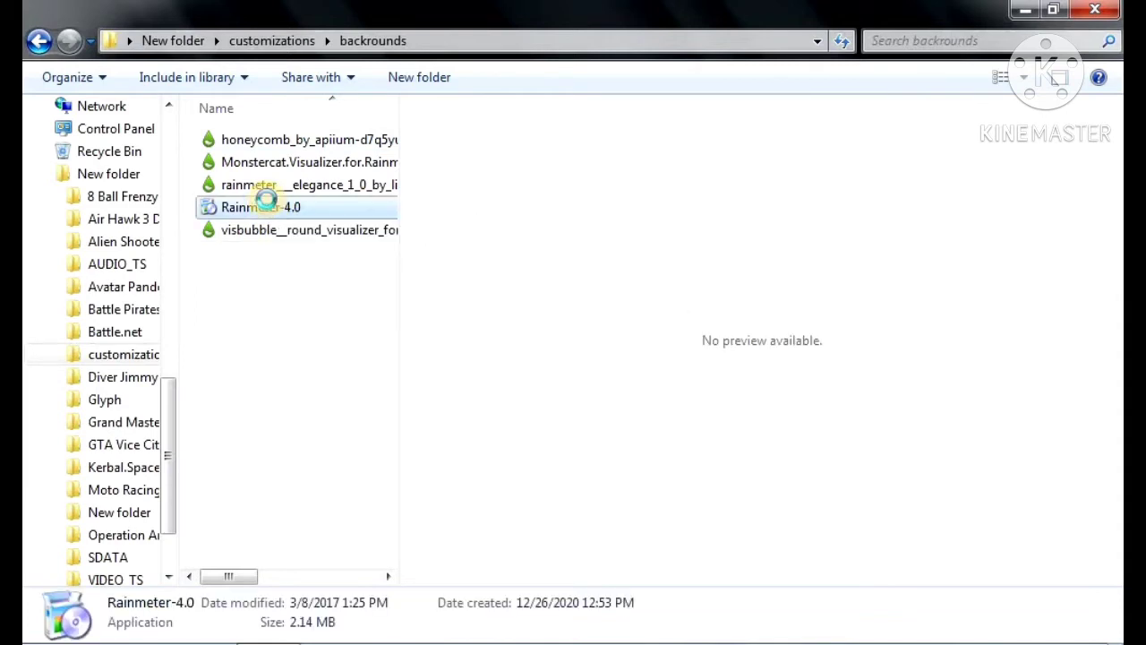
{"action": "right_click", "coordinate": [270, 208]}
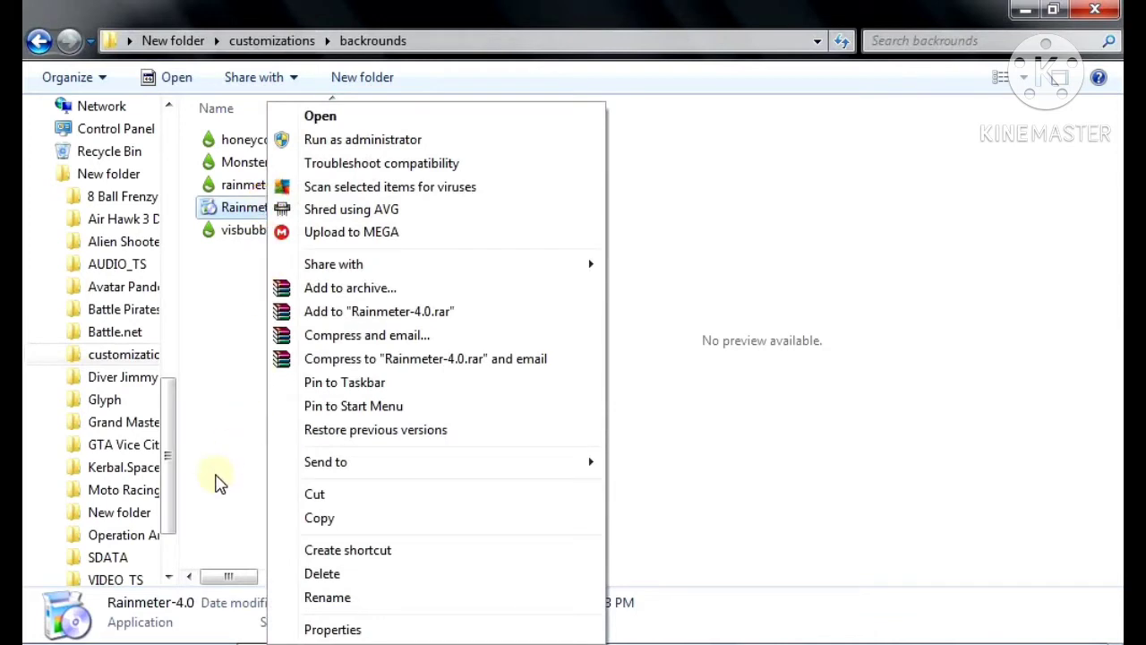
{"action": "left_click", "coordinate": [218, 481]}
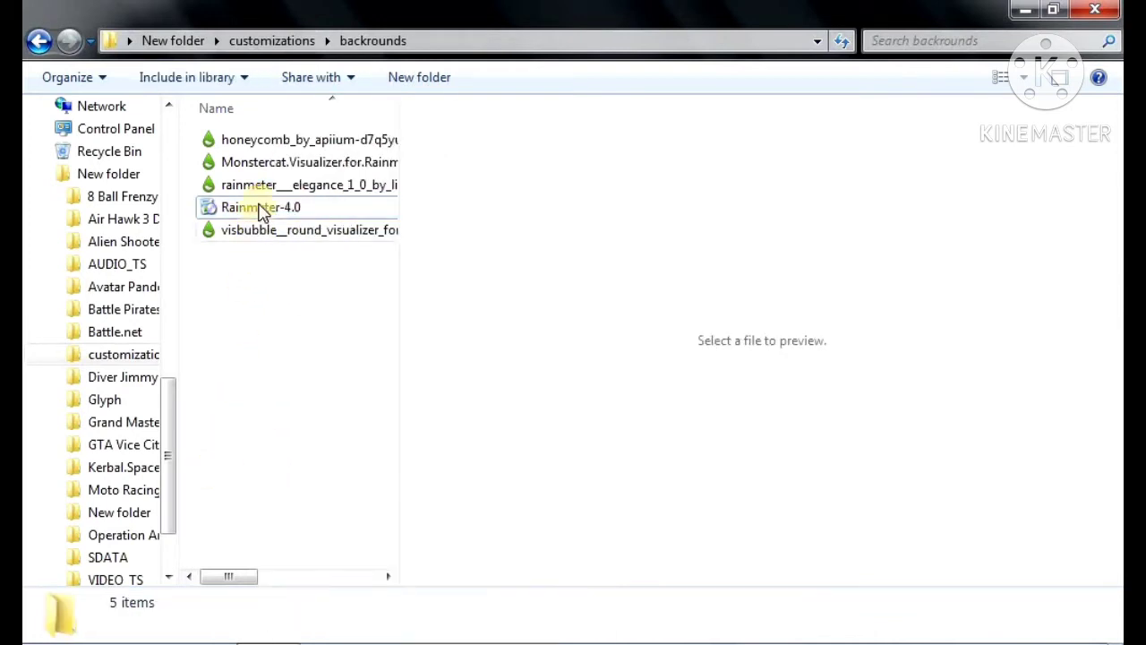
{"action": "mouse_move", "coordinate": [266, 215]}
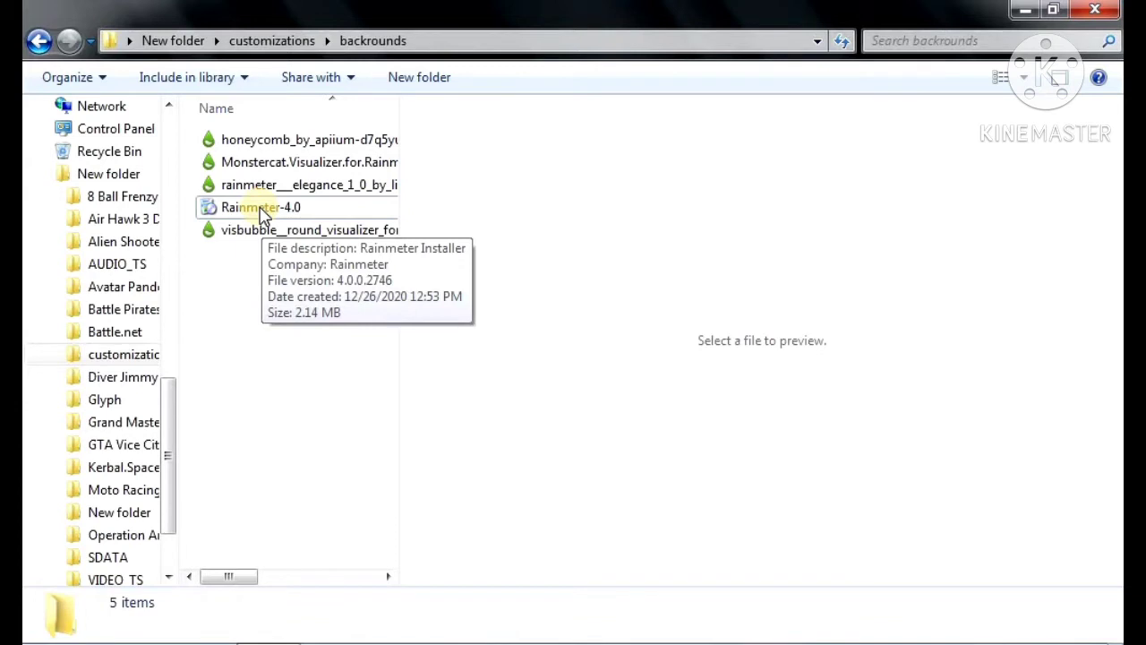
{"action": "left_click", "coordinate": [279, 148]}
{"action": "right_click", "coordinate": [278, 149]}
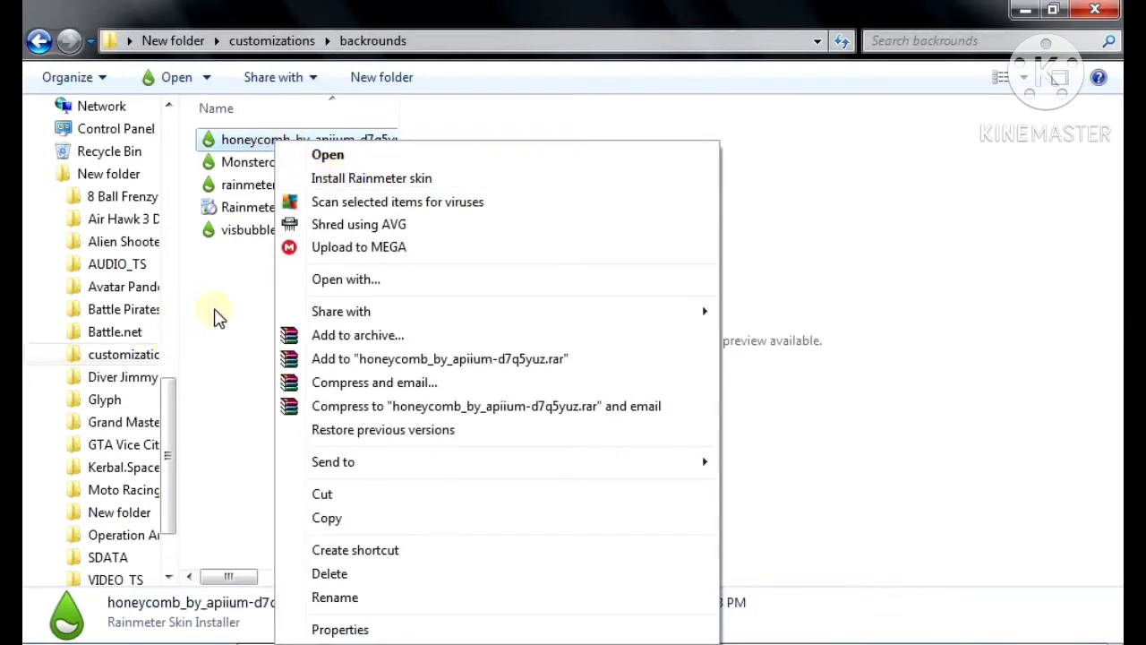
{"action": "left_click", "coordinate": [218, 315]}
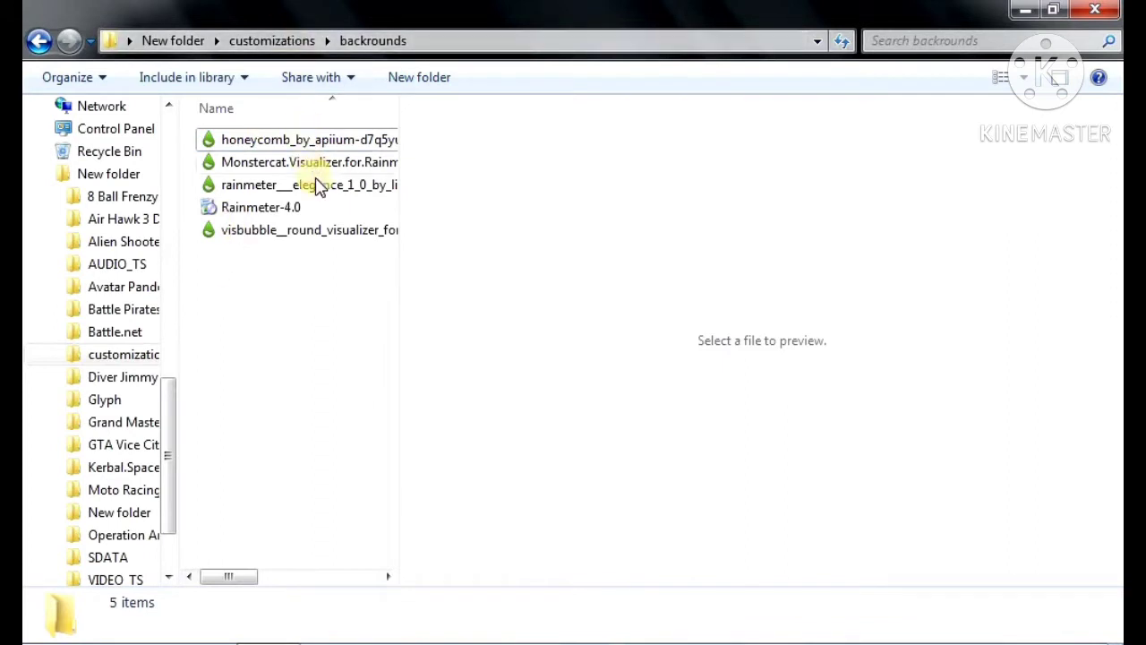
{"action": "left_click", "coordinate": [1022, 9]}
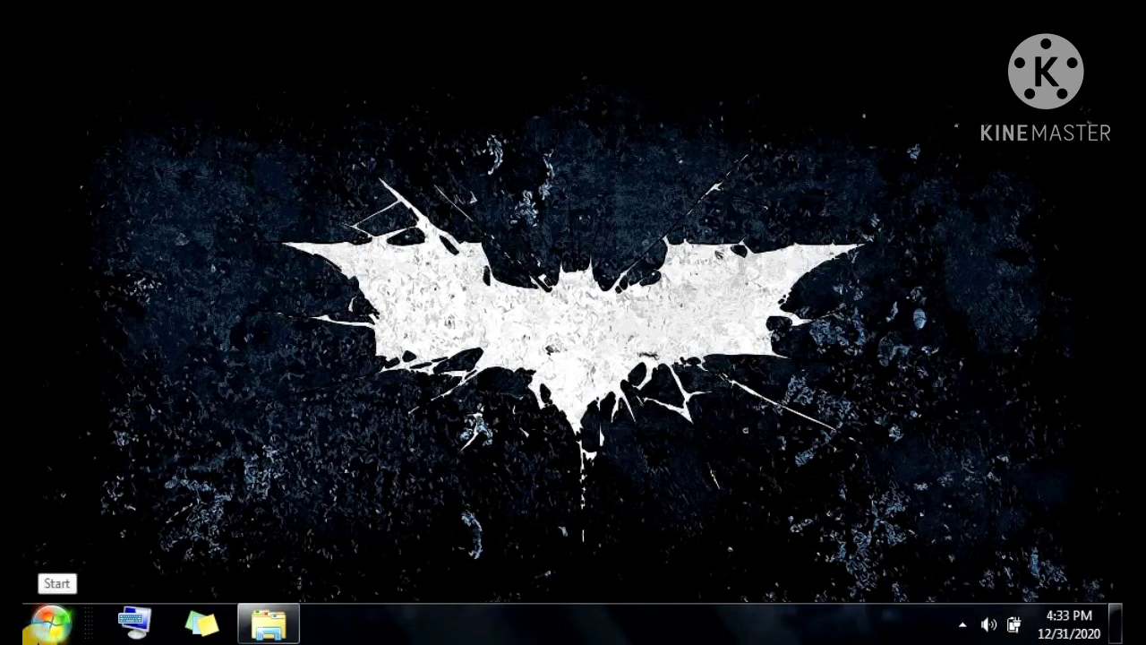
Step: Search the installed programs for "rainmeter" and launch Rainmeter
{"action": "left_click", "coordinate": [55, 621]}
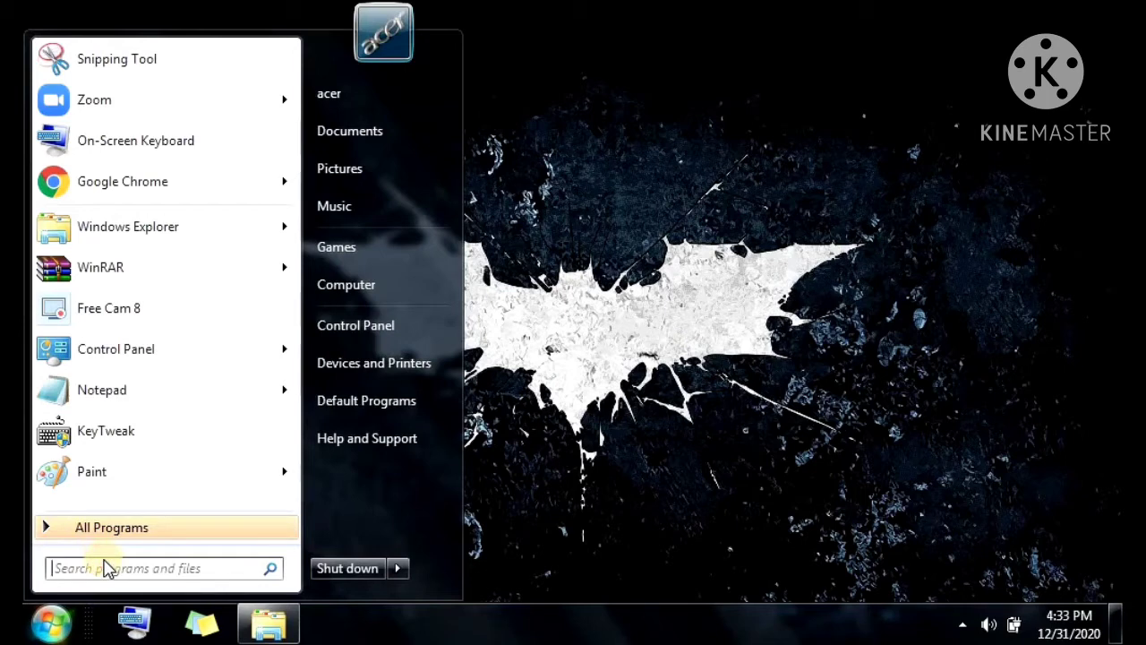
{"action": "type", "text": "raimeter"}
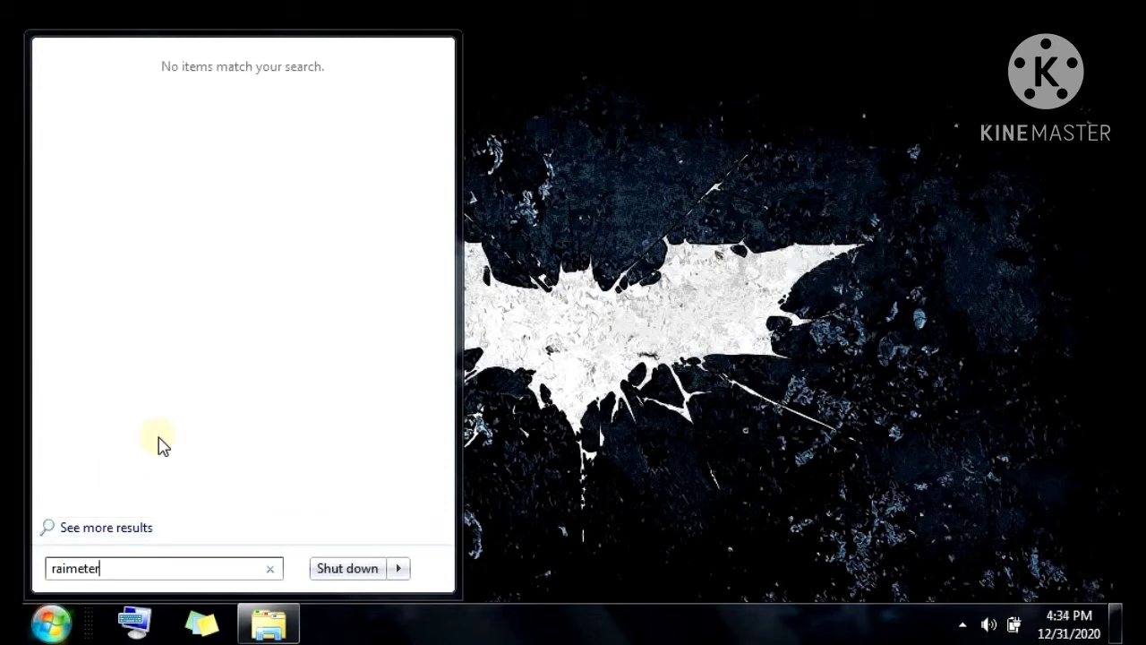
{"action": "left_click", "coordinate": [142, 568]}
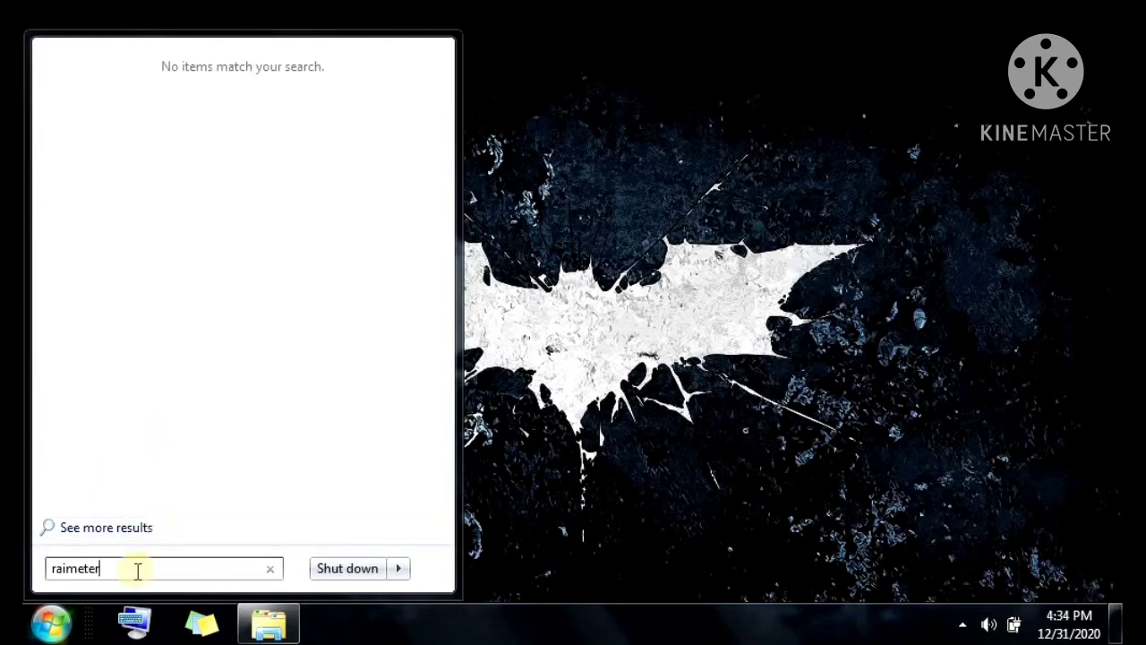
{"action": "left_click", "coordinate": [67, 568]}
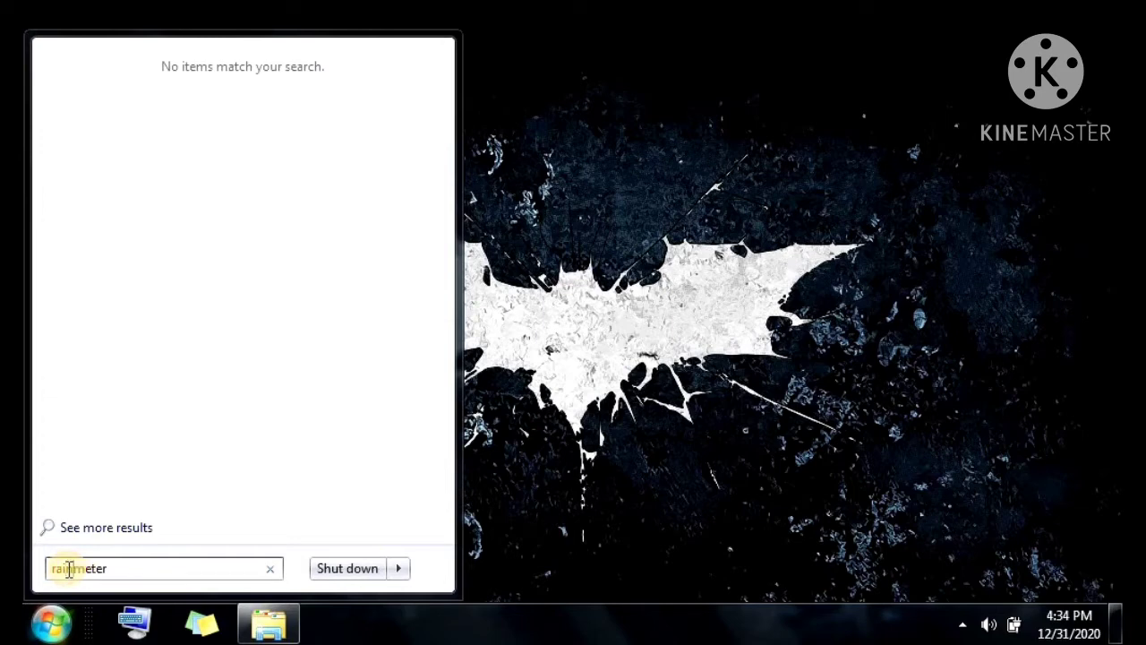
{"action": "type", "text": "n"}
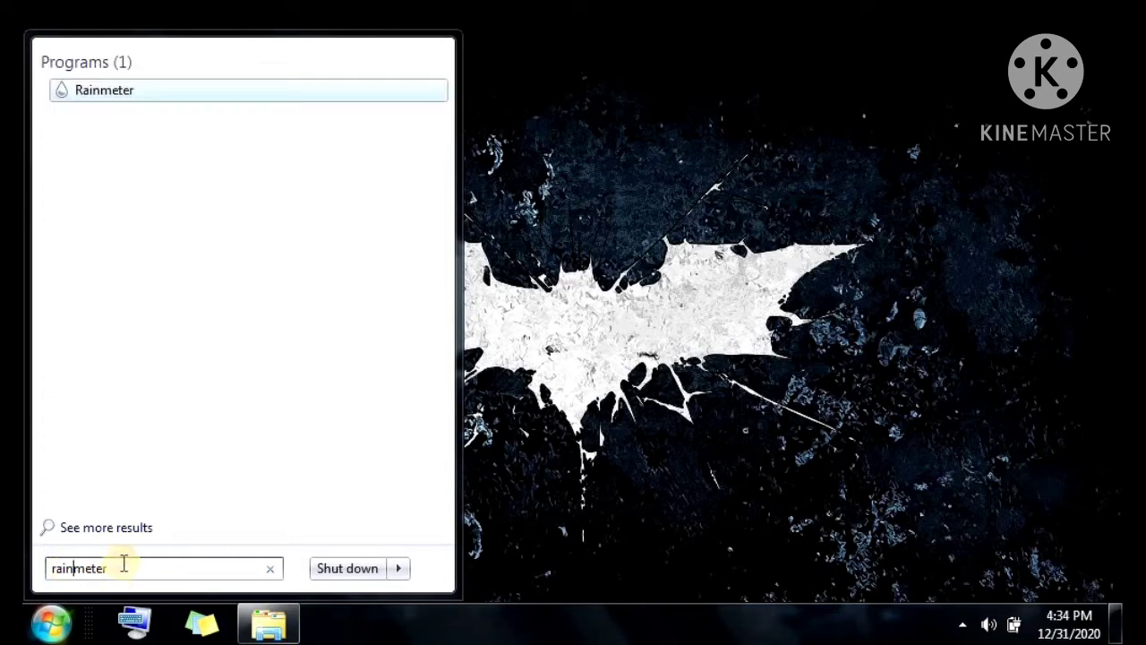
{"action": "left_click", "coordinate": [139, 91]}
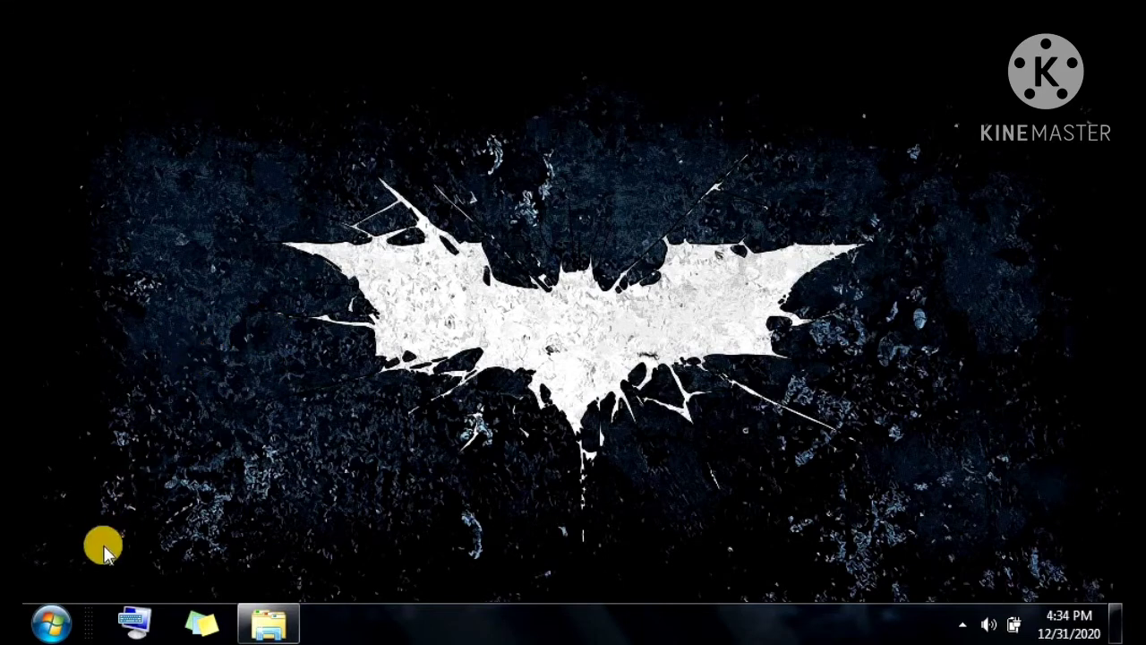
Step: Launch Rainmeter again and open its Manage Rainmeter window
{"action": "left_click", "coordinate": [46, 622]}
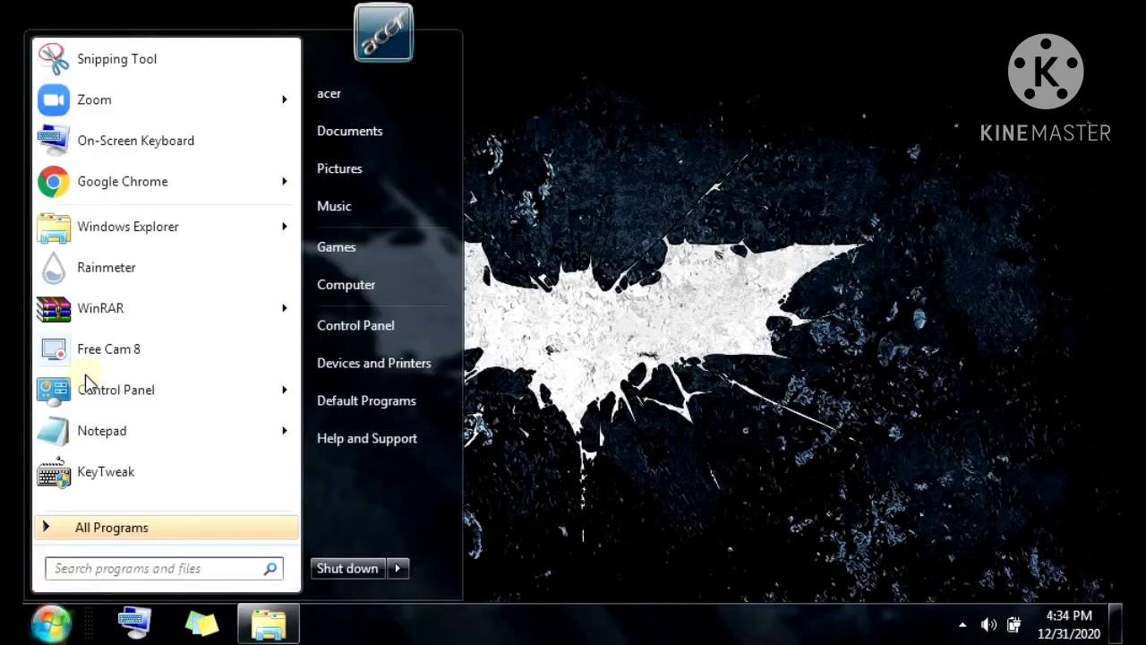
{"action": "left_click", "coordinate": [107, 279]}
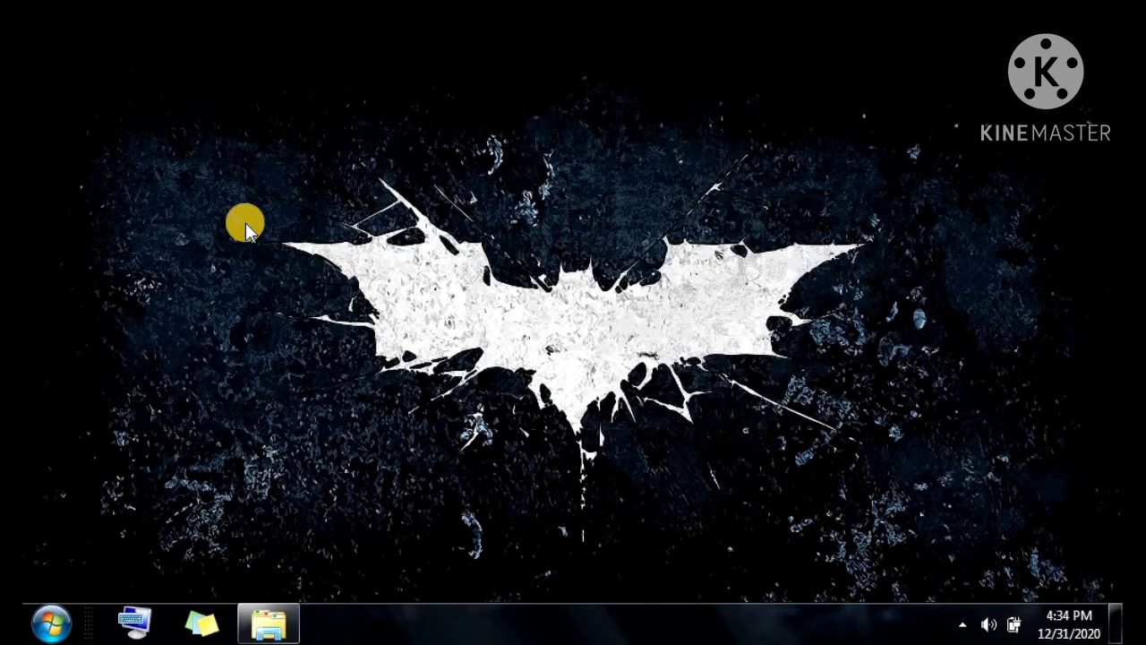
{"action": "left_click", "coordinate": [962, 625]}
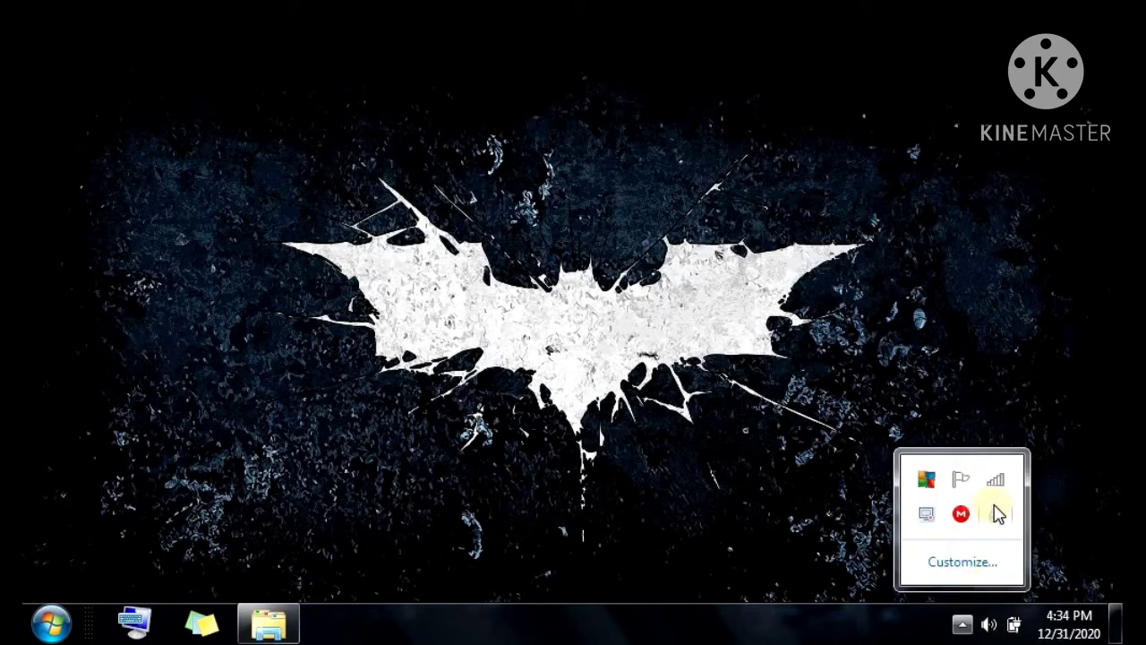
{"action": "left_click", "coordinate": [995, 513]}
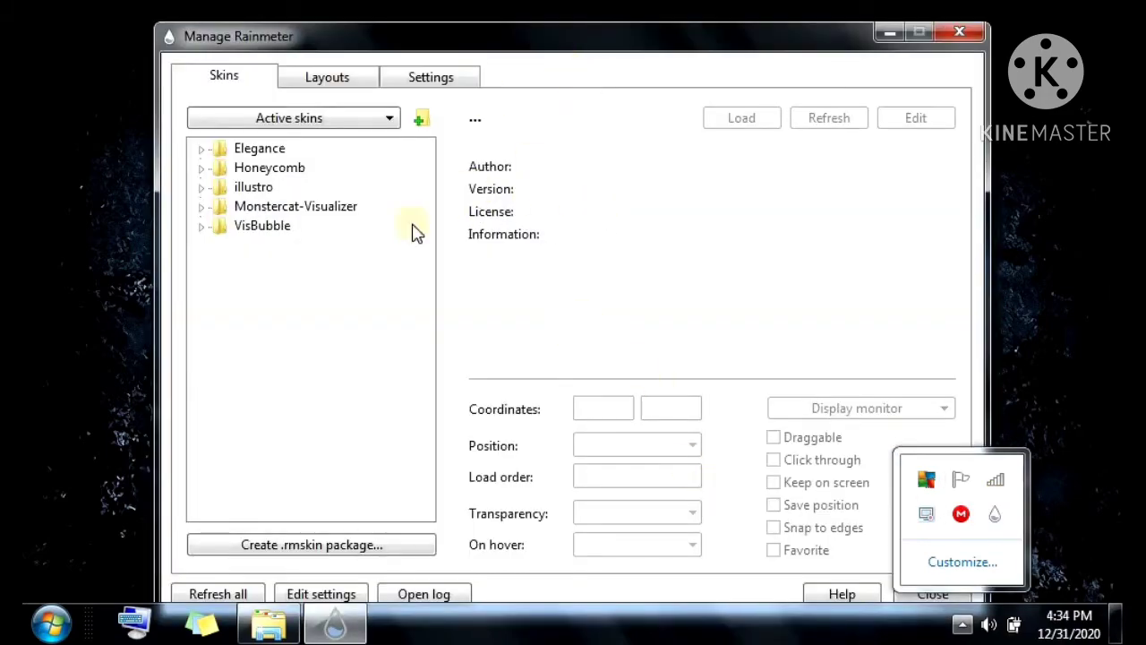
Step: Expand the Elegance skin's Clock folder and load the Clock_white_big.ini skin
{"action": "left_click", "coordinate": [253, 154]}
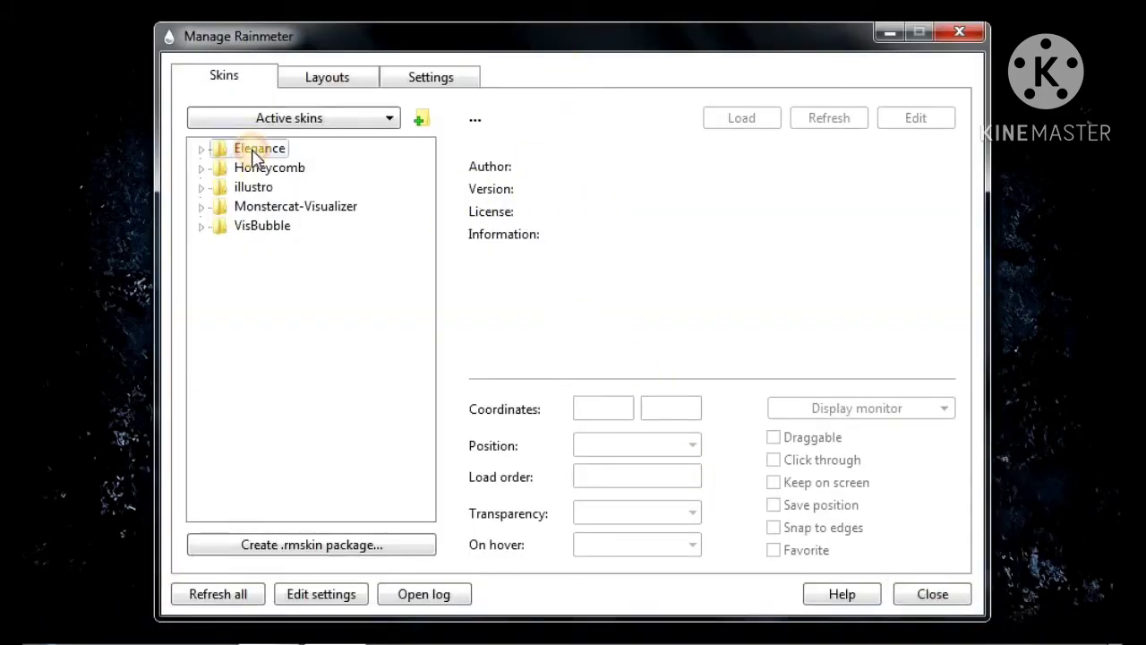
{"action": "left_click", "coordinate": [201, 150]}
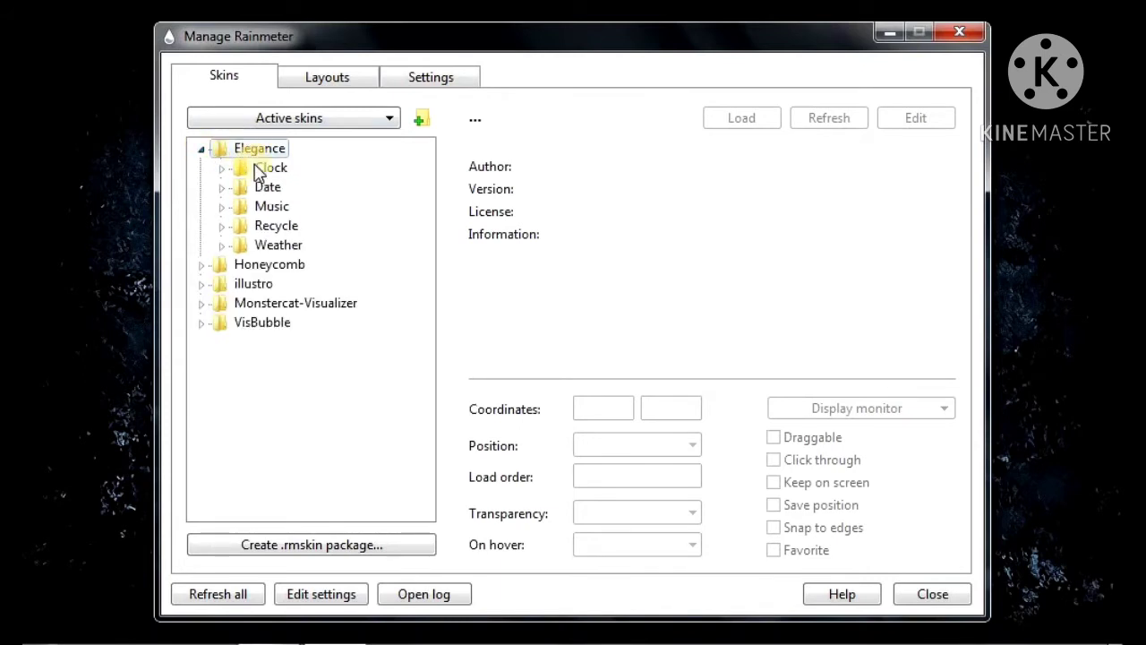
{"action": "left_click", "coordinate": [260, 169]}
{"action": "double_click", "coordinate": [260, 169]}
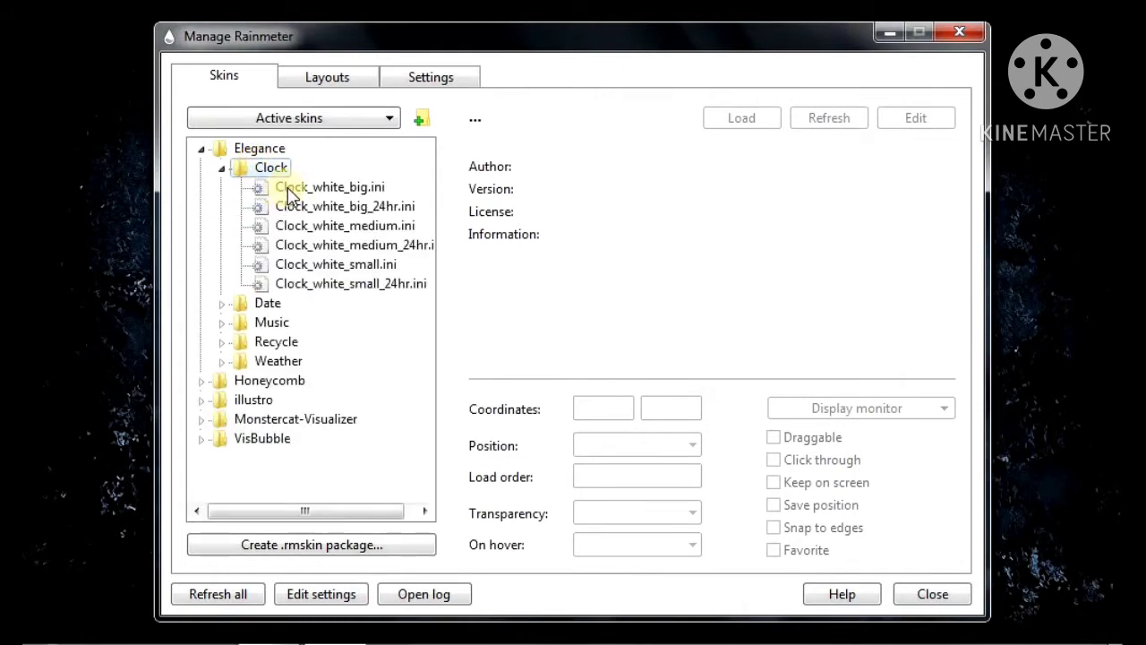
{"action": "left_click", "coordinate": [289, 188]}
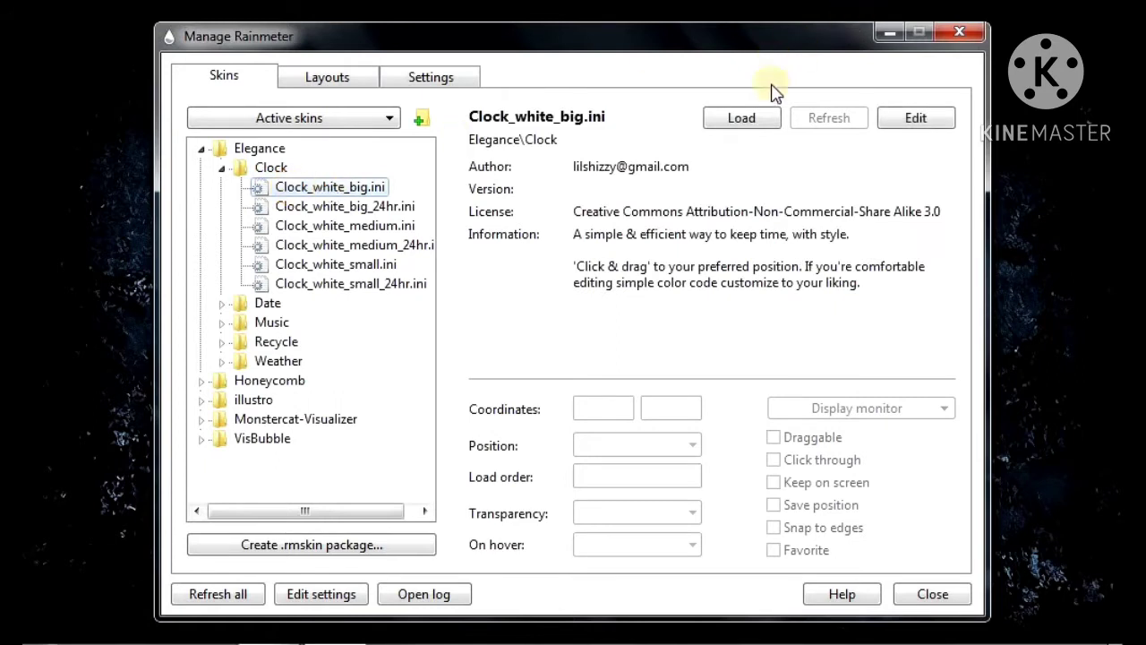
{"action": "left_click", "coordinate": [742, 118]}
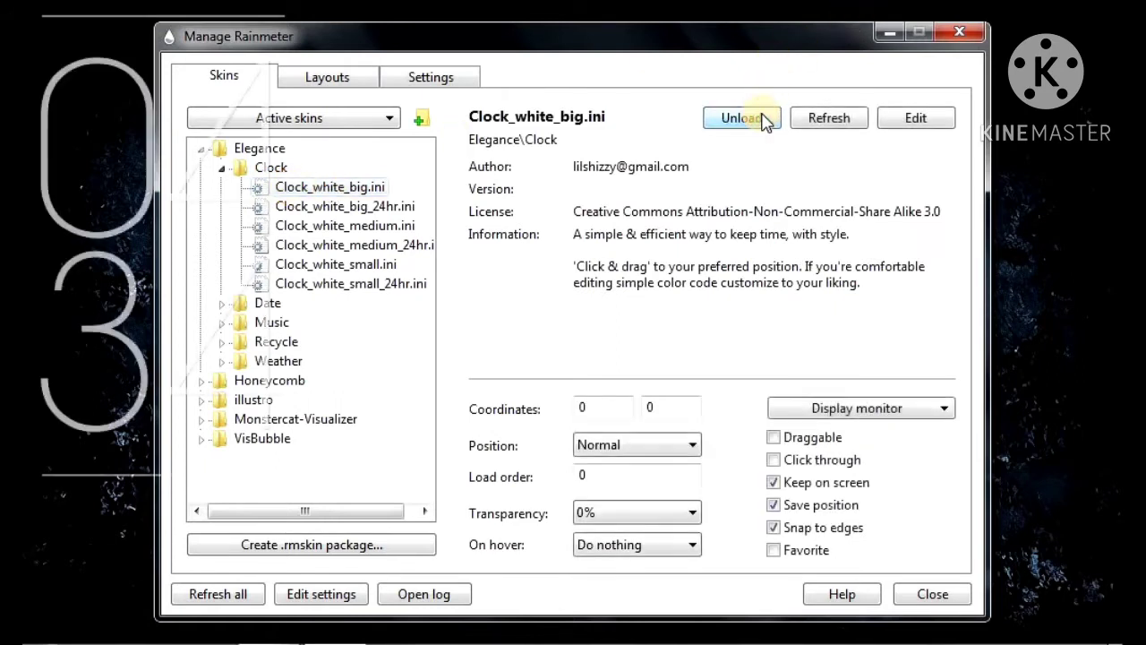
Step: Try the Clock_white_big_24hr.ini clock variant, and select Clock_white_big.ini again
{"action": "left_click", "coordinate": [332, 208]}
{"action": "double_click", "coordinate": [332, 208]}
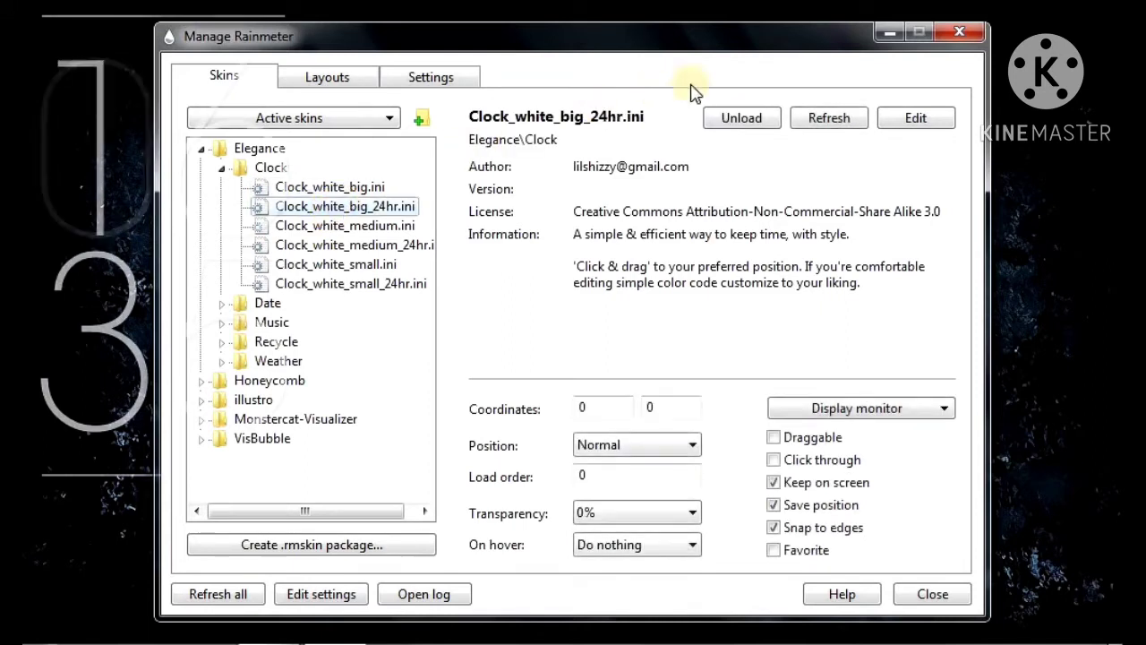
{"action": "left_click", "coordinate": [324, 190]}
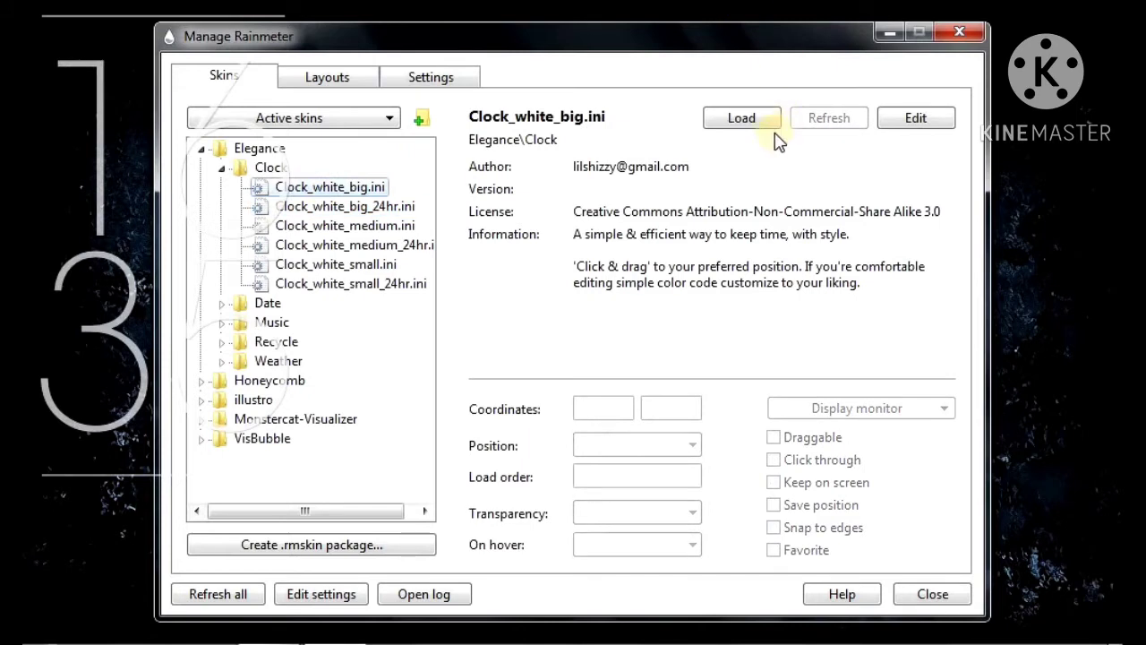
Step: Load Clock_white_medium.ini and Date_white1.ini from the Elegance skins, and minimize the manager to view the desktop
{"action": "double_click", "coordinate": [374, 231]}
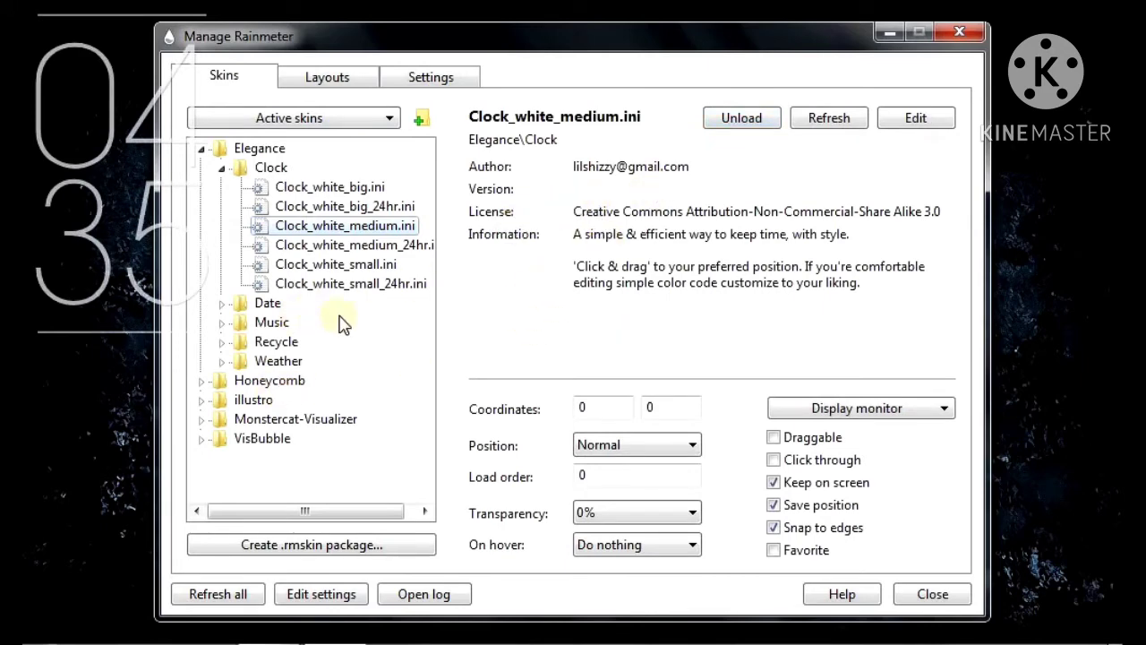
{"action": "double_click", "coordinate": [269, 304]}
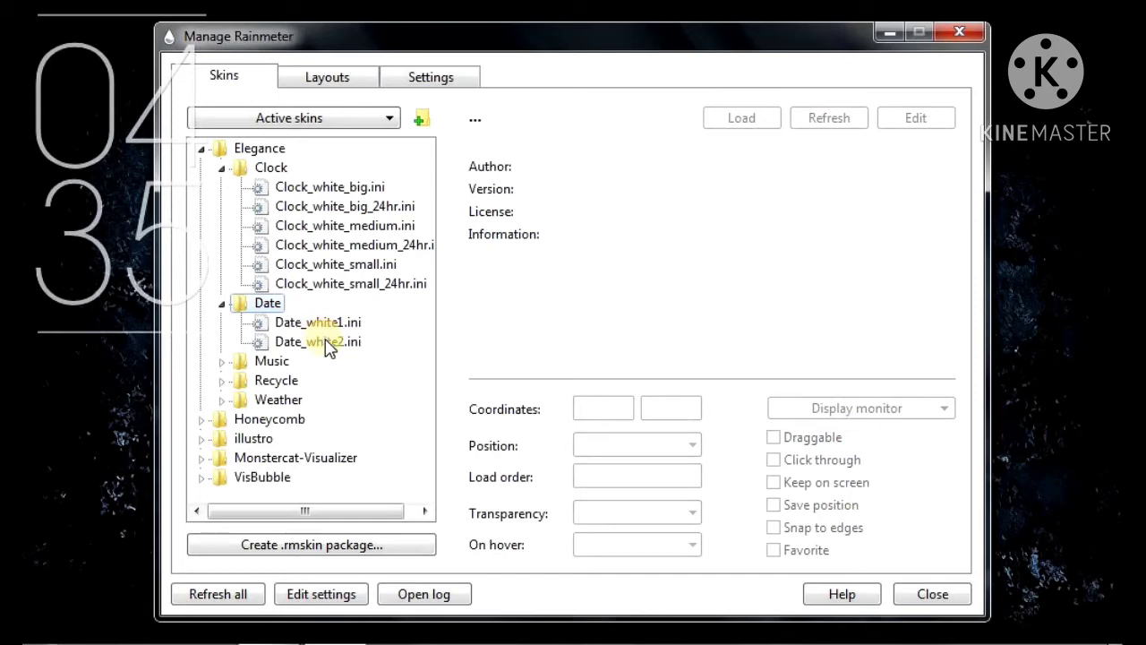
{"action": "double_click", "coordinate": [326, 324]}
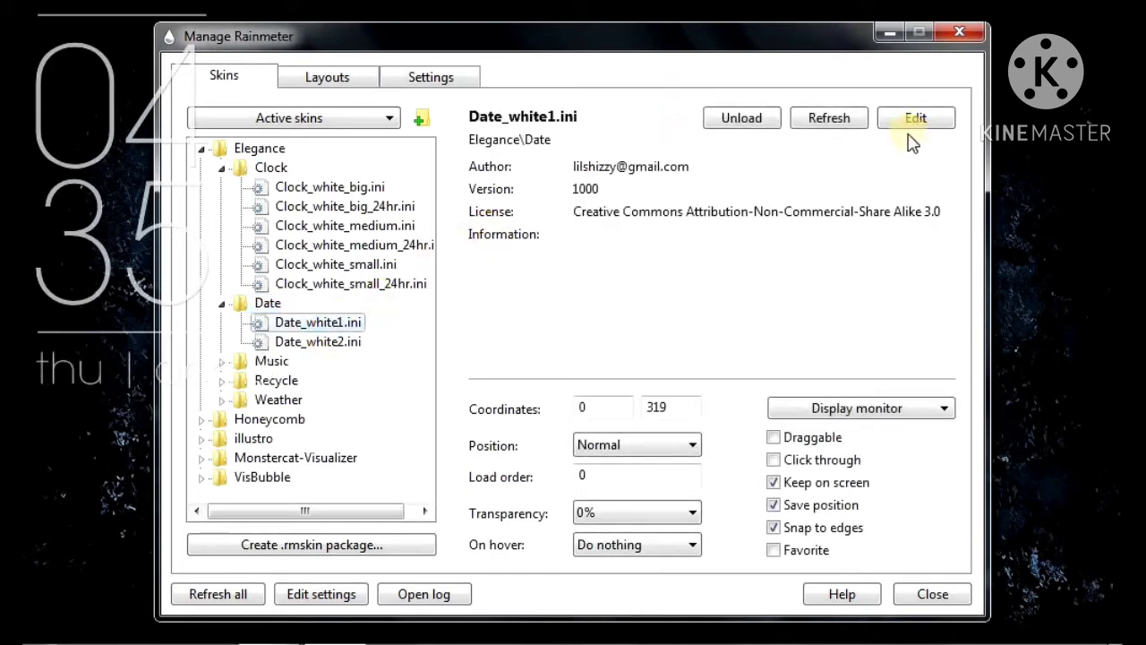
{"action": "left_click", "coordinate": [891, 33]}
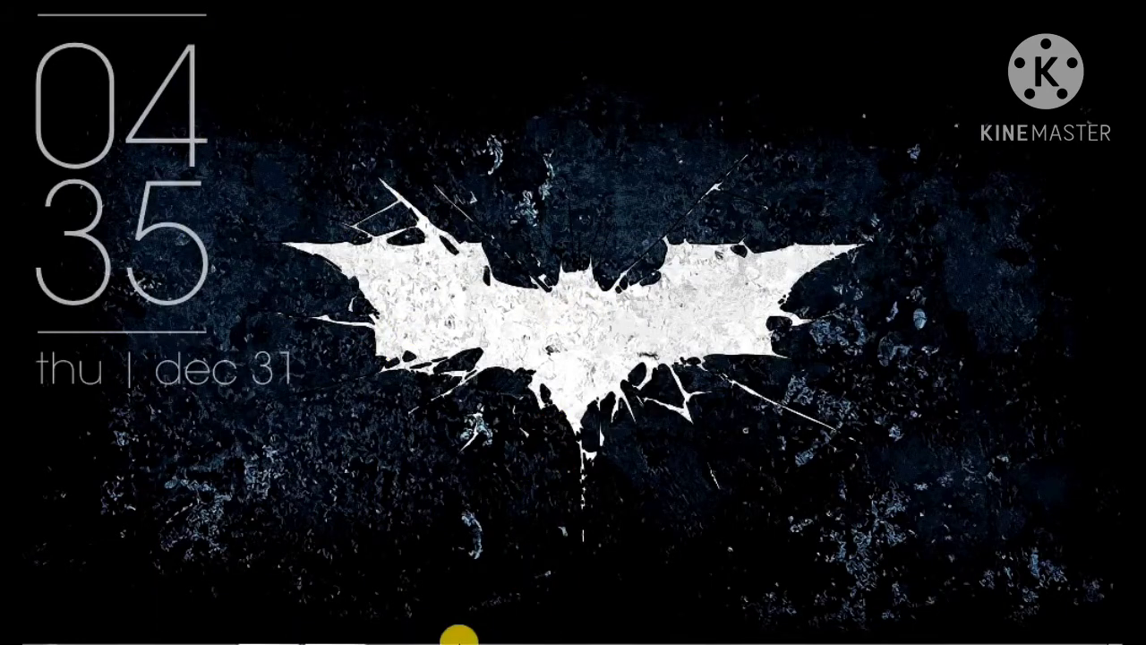
Step: Restore the Rainmeter manager, collapse Elegance, and load avg.ini from the Honeycomb skins
{"action": "mouse_move", "coordinate": [461, 639]}
{"action": "left_click", "coordinate": [359, 618]}
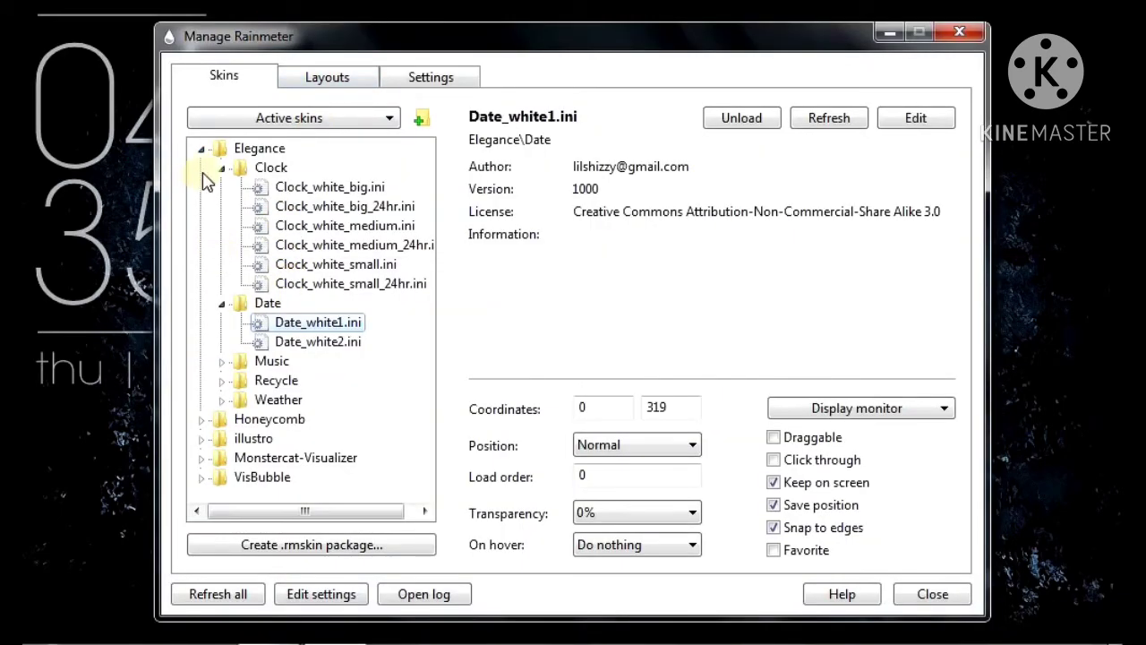
{"action": "left_click", "coordinate": [202, 150]}
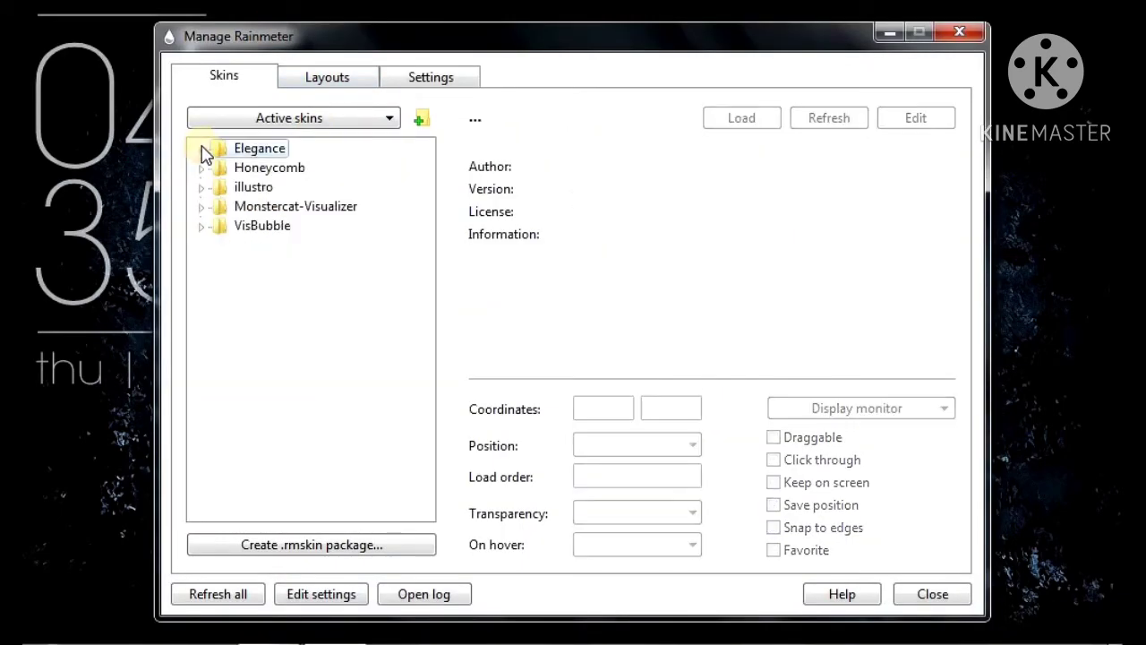
{"action": "double_click", "coordinate": [265, 172]}
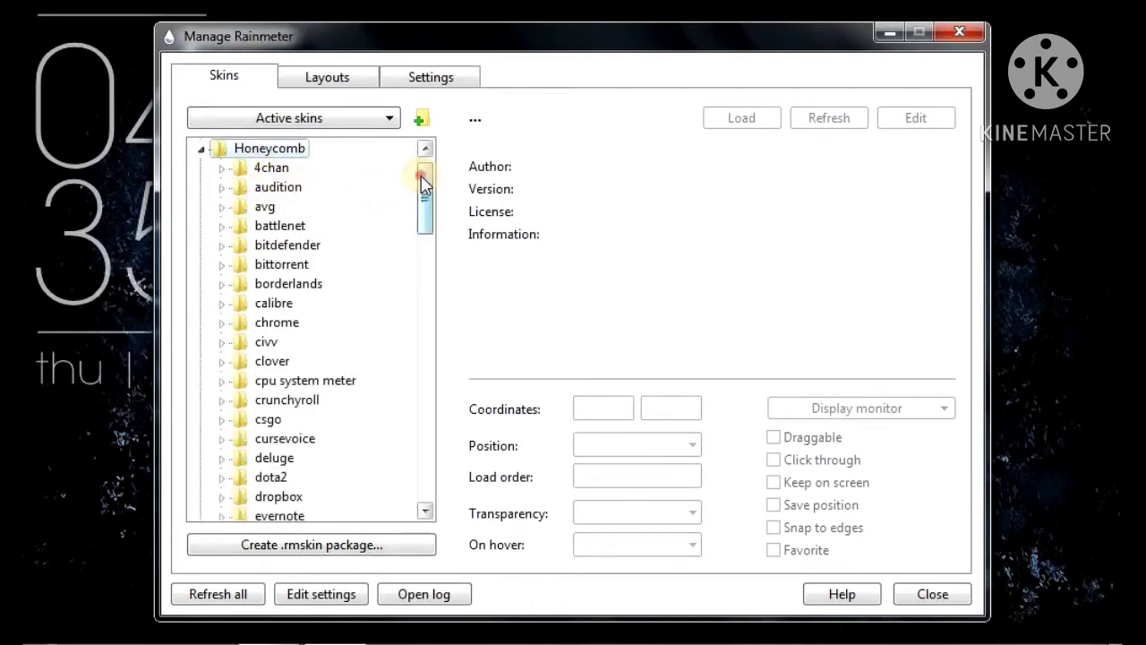
{"action": "left_click_drag", "start_coordinate": [424, 184], "coordinate": [379, 167]}
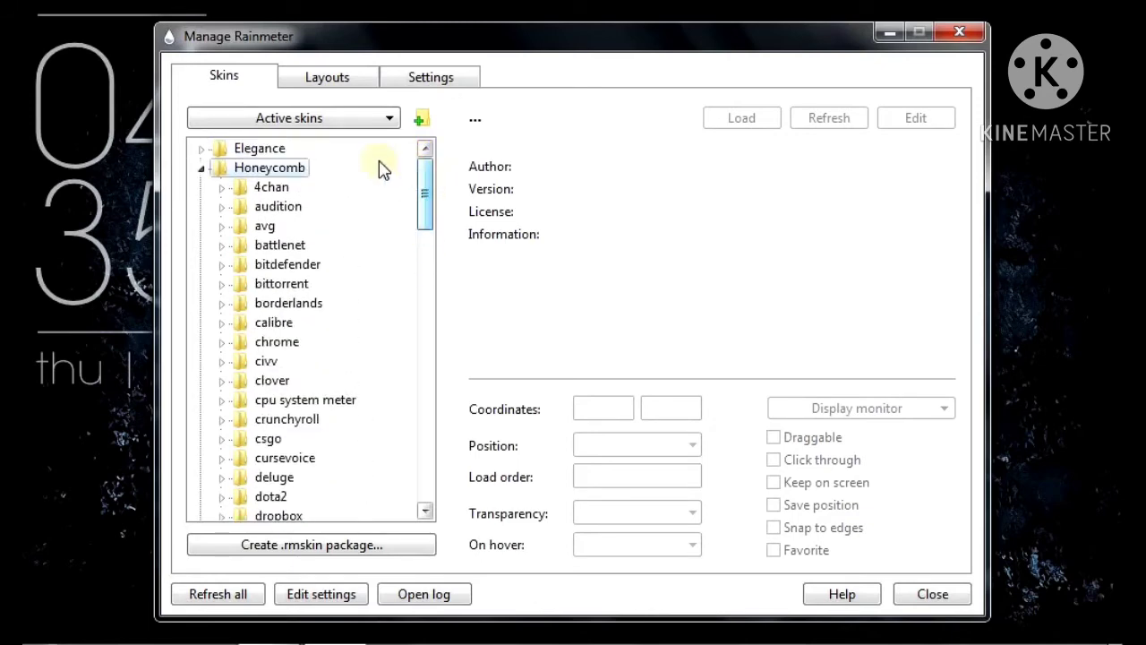
{"action": "double_click", "coordinate": [264, 225]}
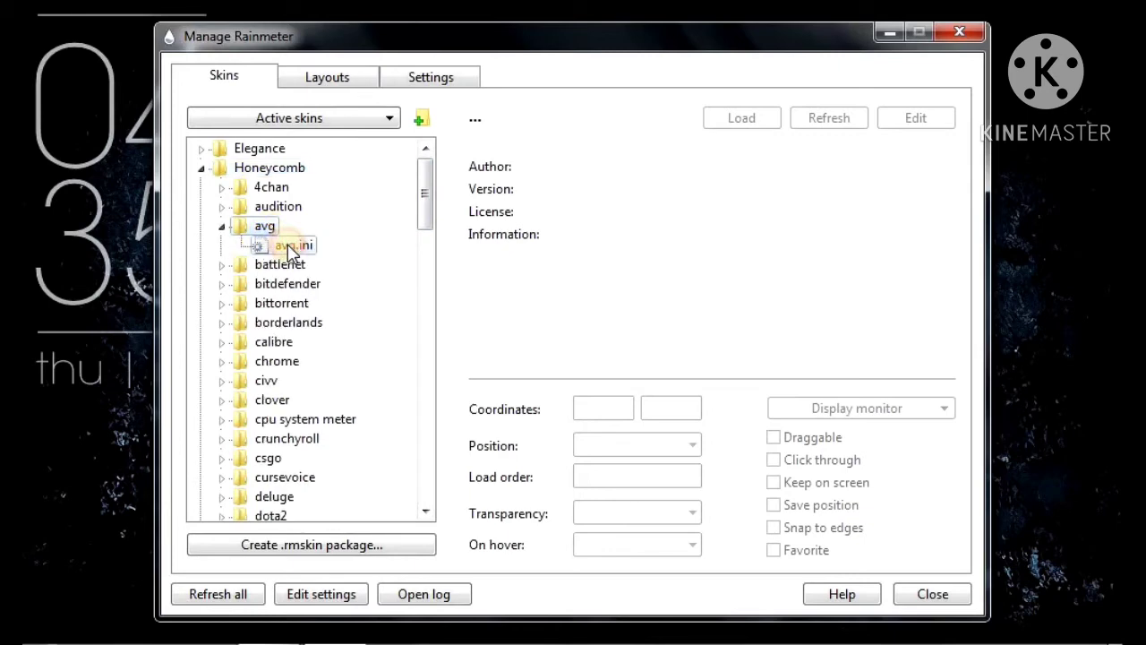
{"action": "left_click", "coordinate": [289, 246]}
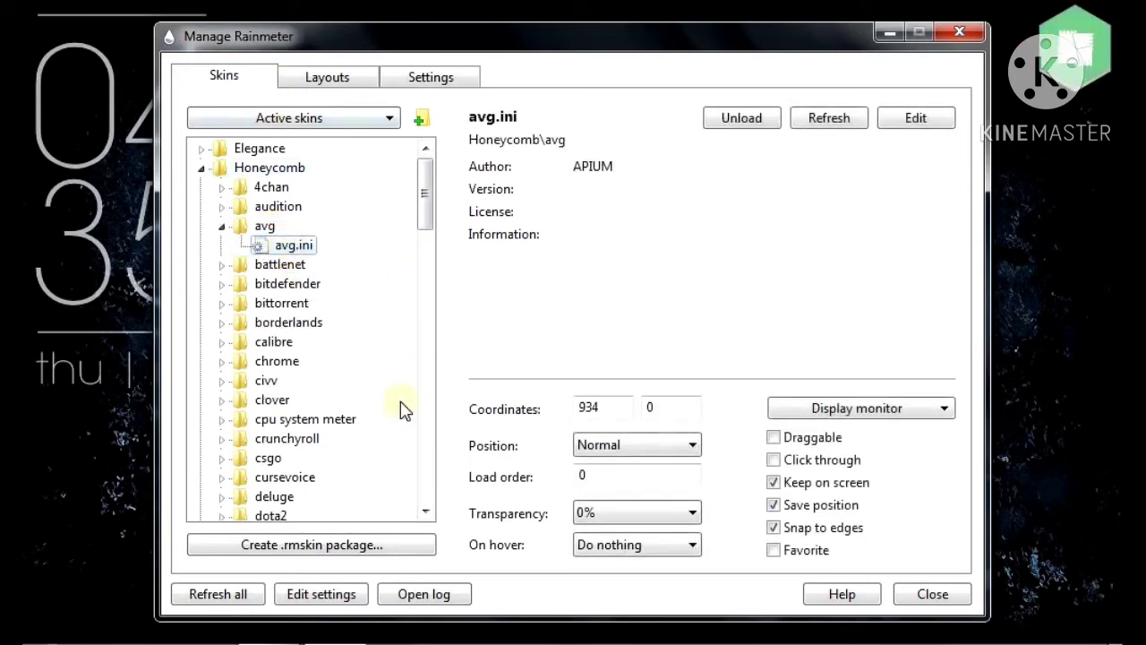
Step: Load battlenet.ini from the Honeycomb skins and expand the bitdefender folder
{"action": "double_click", "coordinate": [280, 265]}
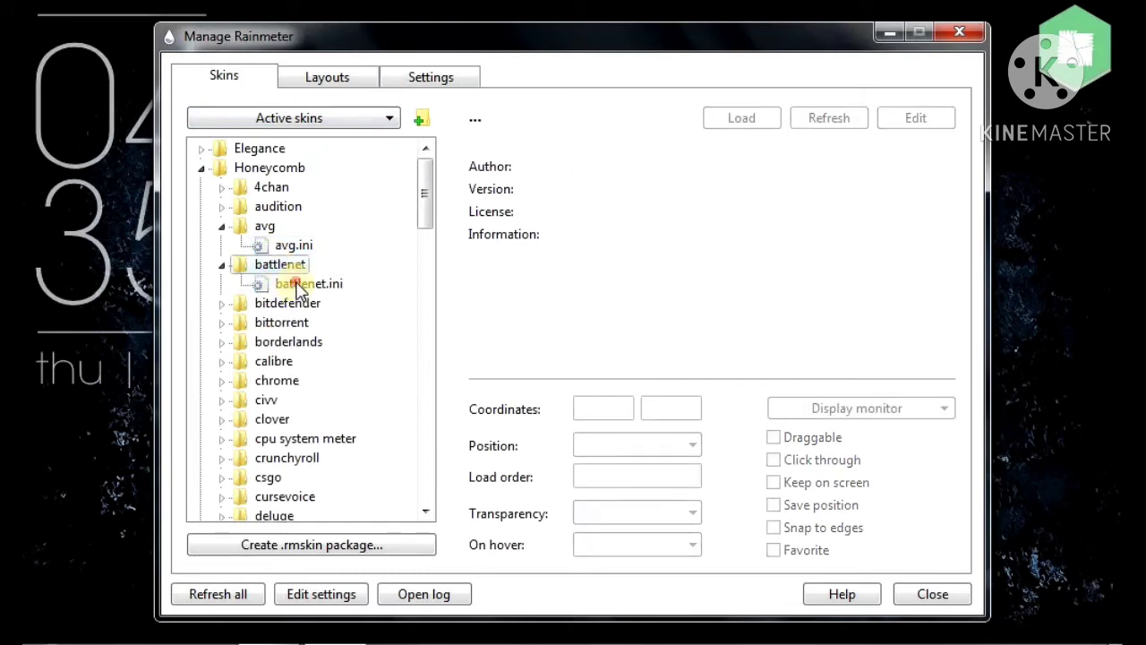
{"action": "left_click", "coordinate": [298, 284]}
{"action": "double_click", "coordinate": [298, 285]}
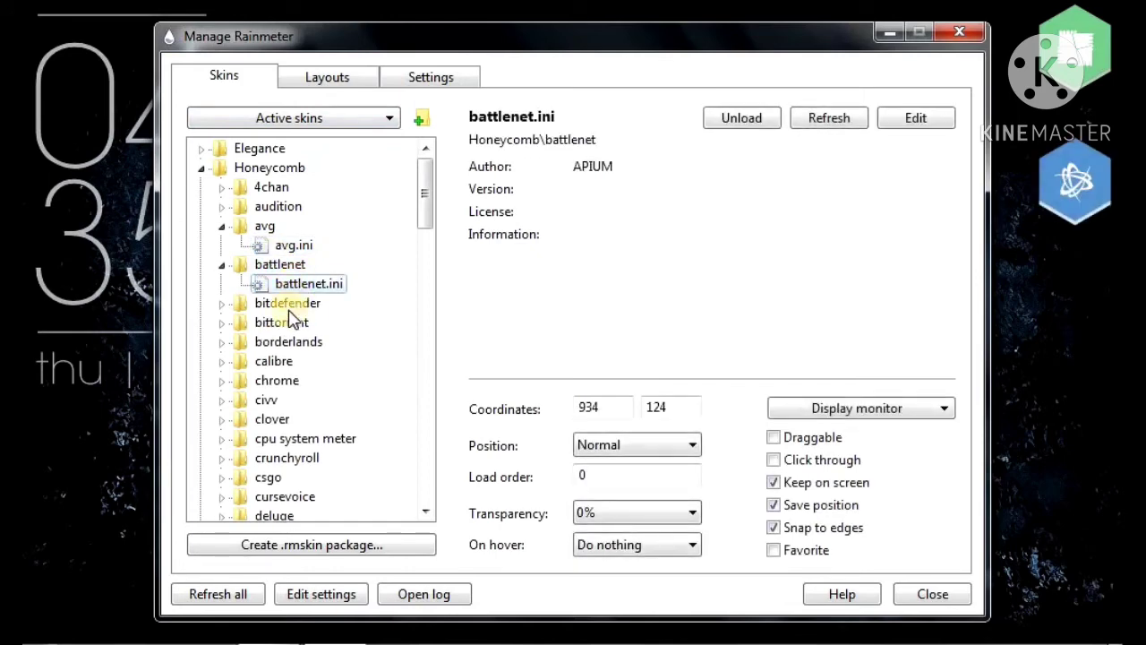
{"action": "double_click", "coordinate": [287, 305]}
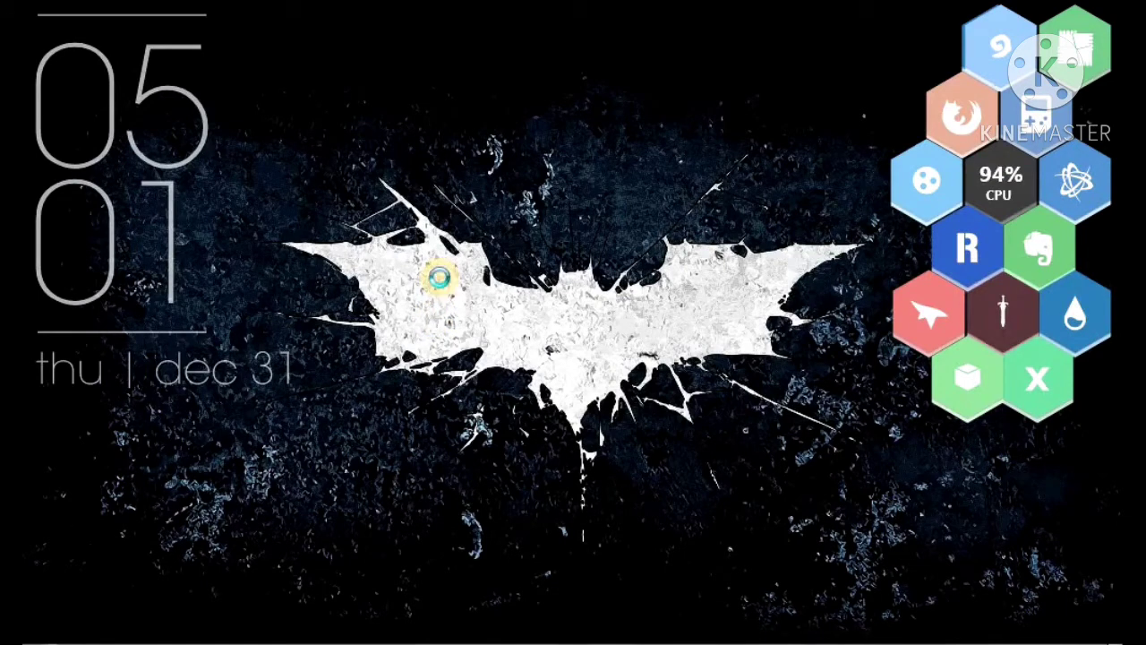
Step: Check the desktop's view options for the Show desktop icons setting, and dismiss them without a change
{"action": "right_click", "coordinate": [440, 279]}
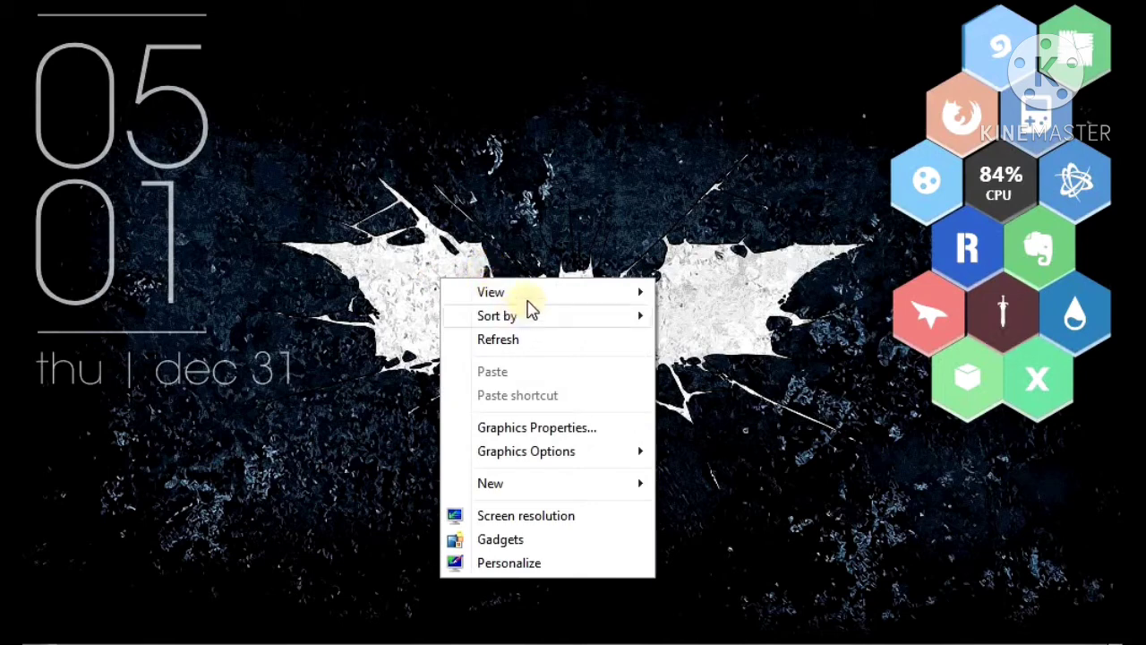
{"action": "mouse_move", "coordinate": [536, 297]}
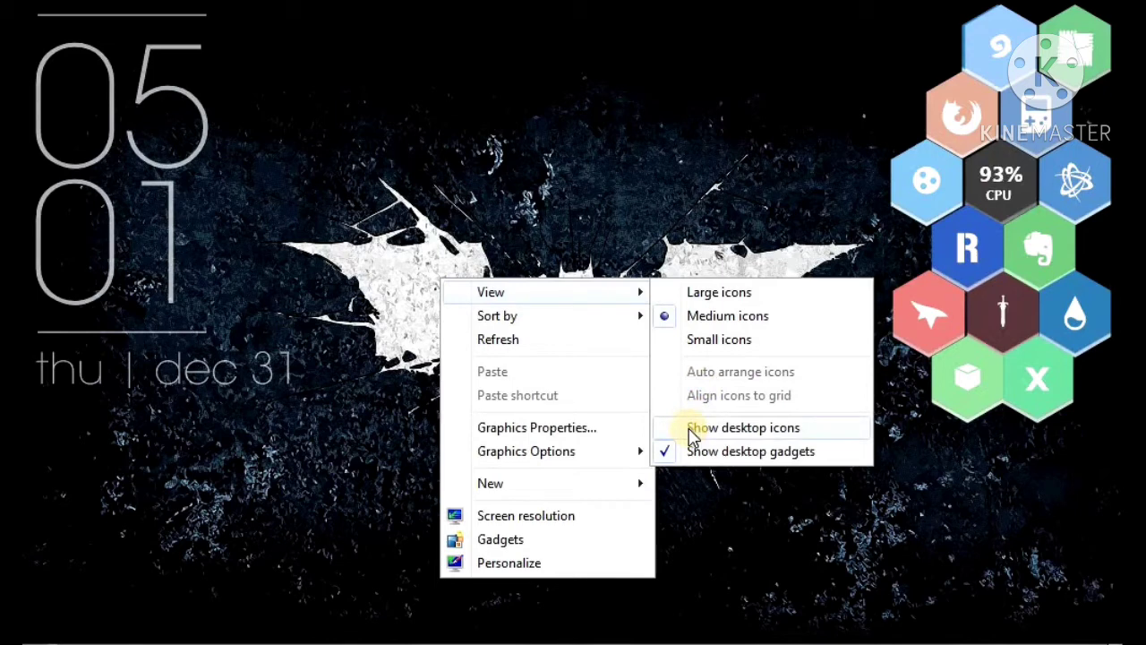
{"action": "left_click", "coordinate": [417, 199]}
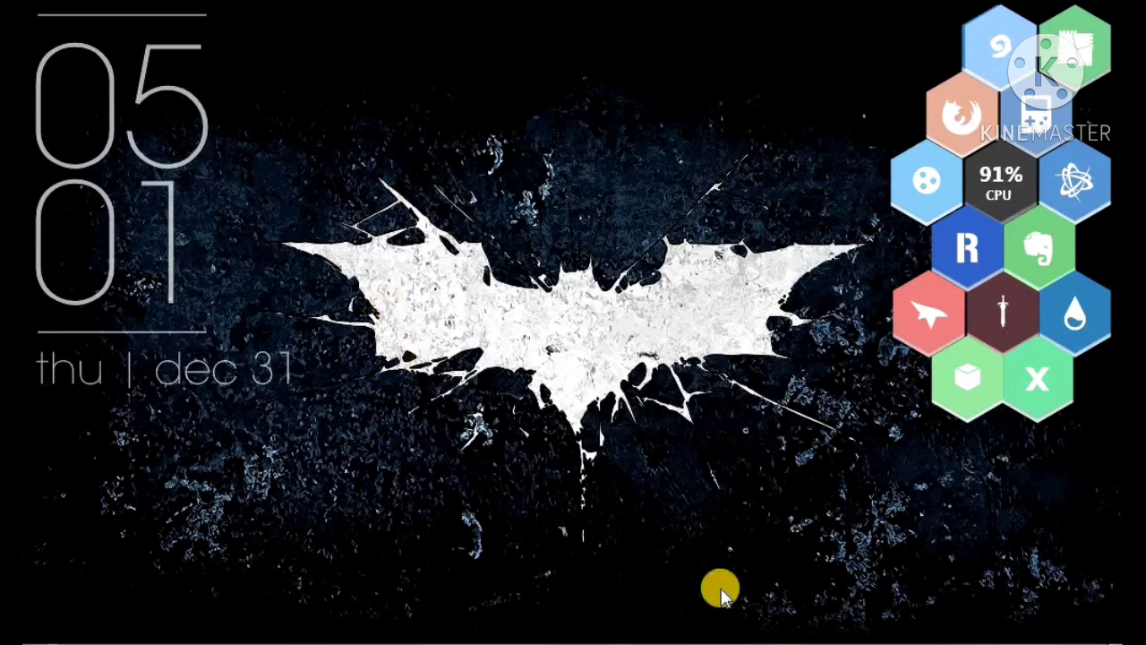
Step: Reopen the Rainmeter manager and load visualizer.ini from the Monstercat-Visualizer skin
{"action": "mouse_move", "coordinate": [923, 618]}
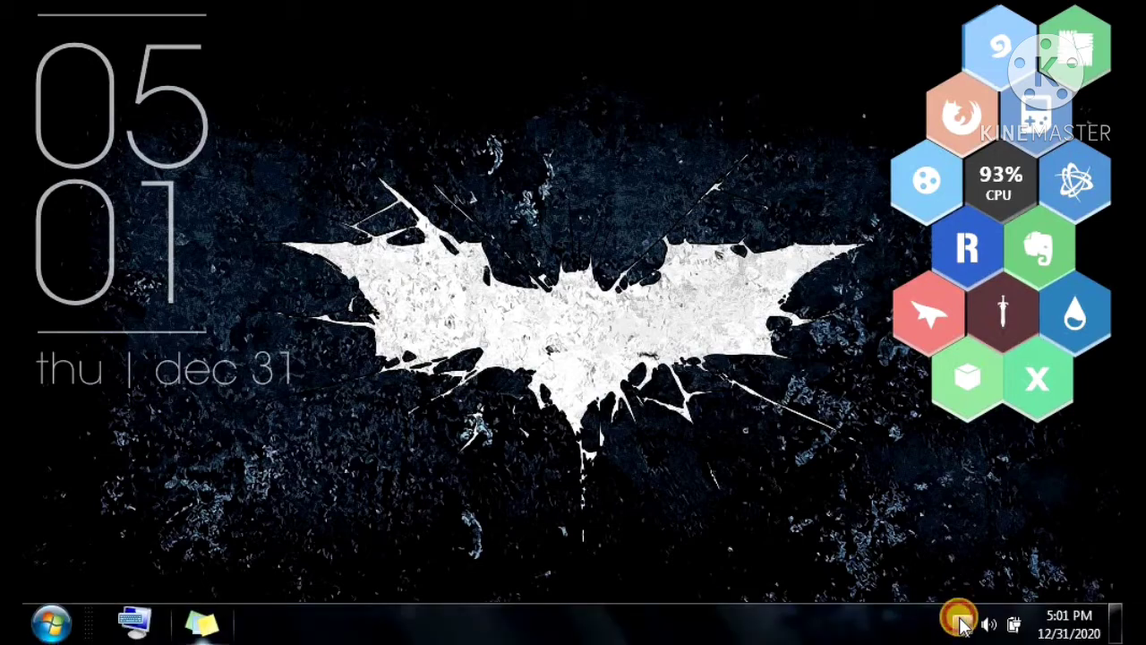
{"action": "left_click", "coordinate": [961, 623]}
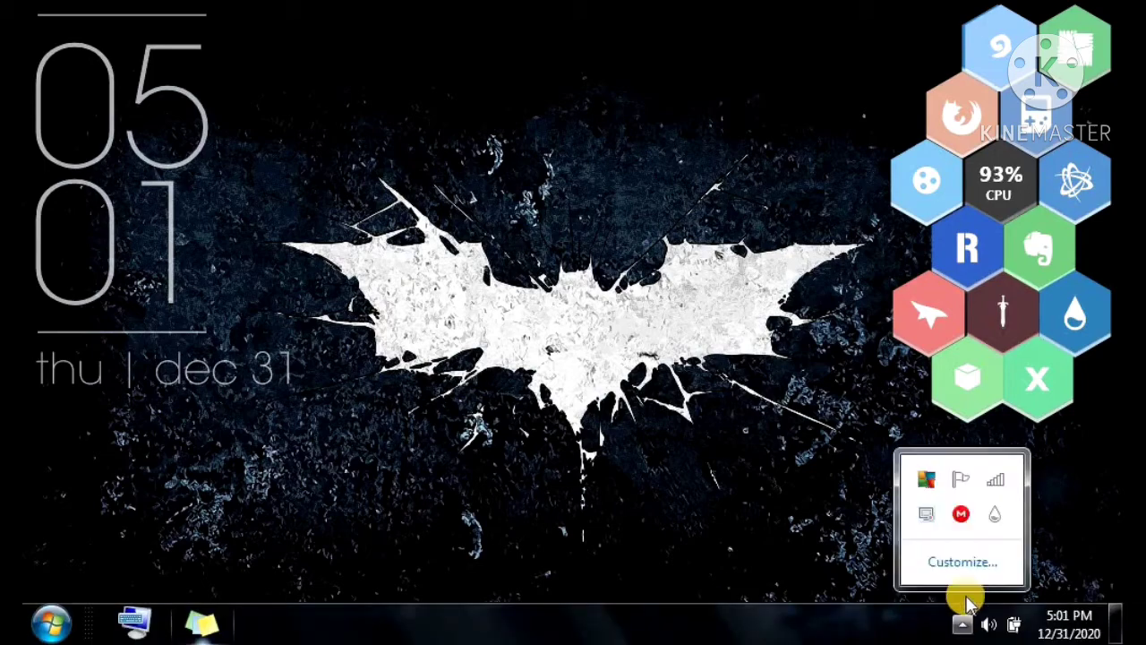
{"action": "left_click", "coordinate": [996, 518]}
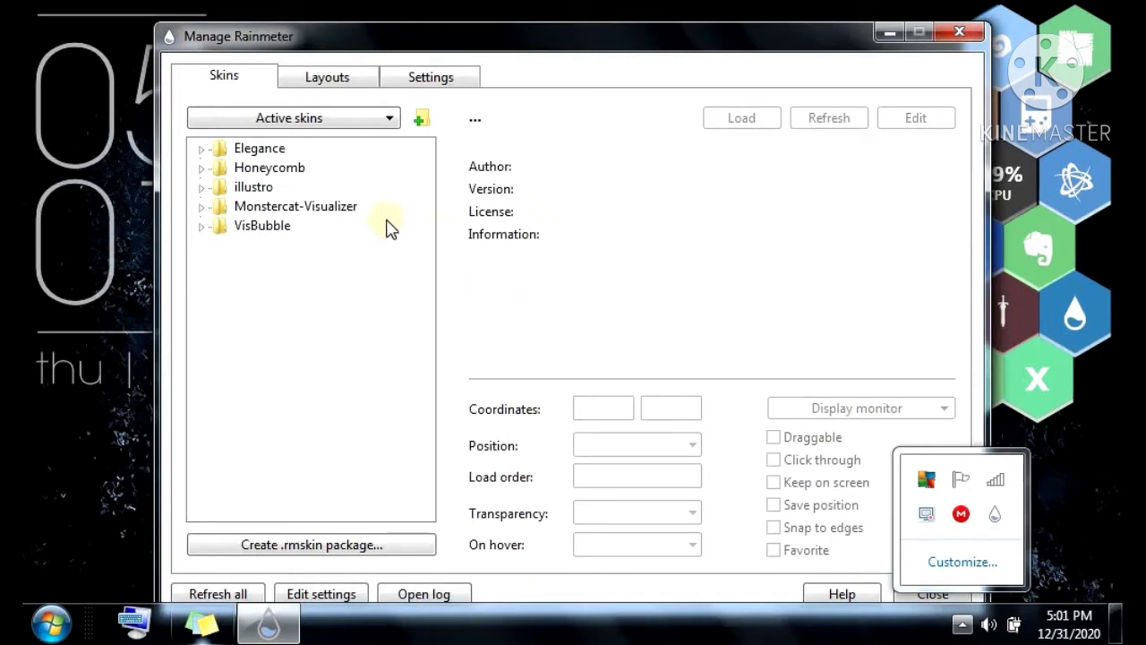
{"action": "left_click", "coordinate": [348, 213]}
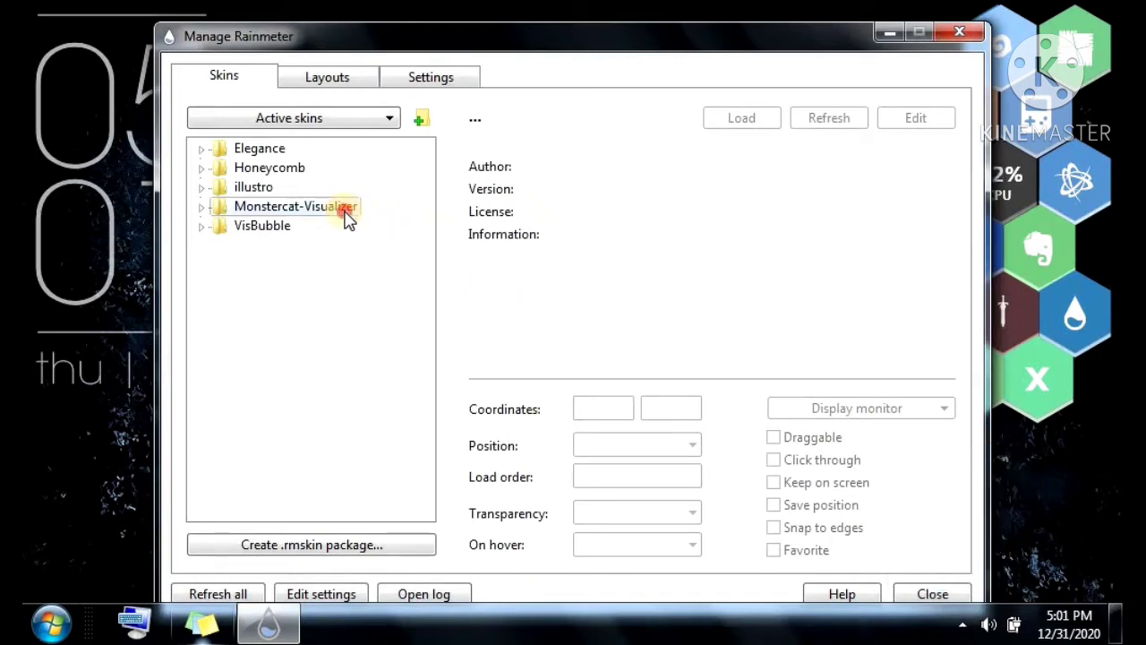
{"action": "double_click", "coordinate": [345, 211]}
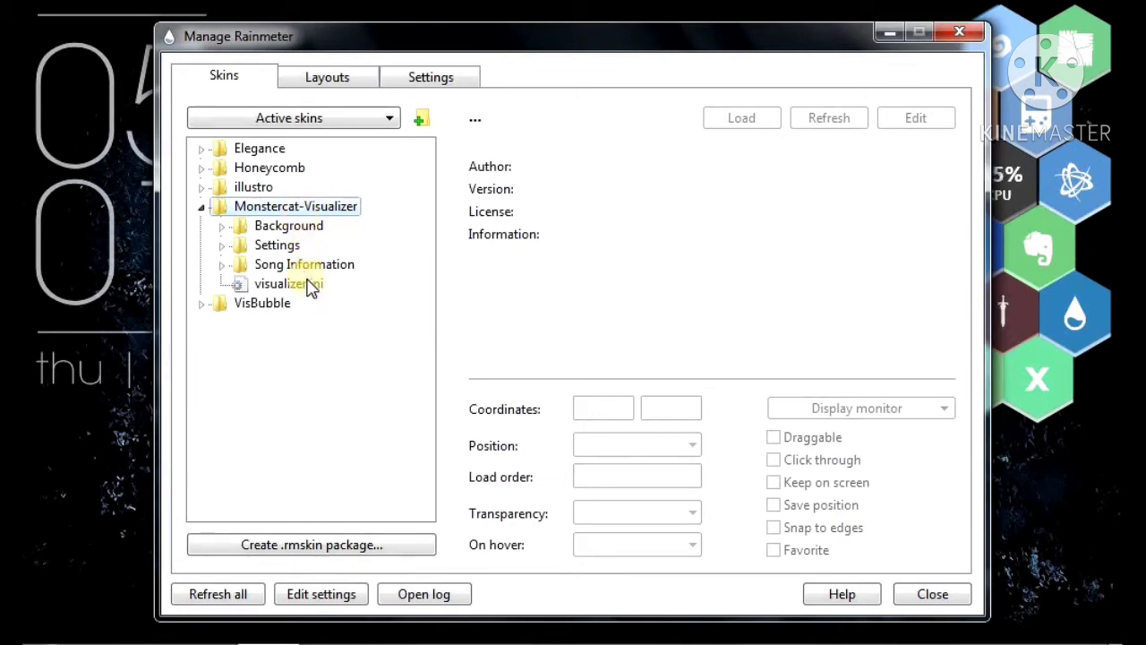
{"action": "left_click", "coordinate": [310, 285]}
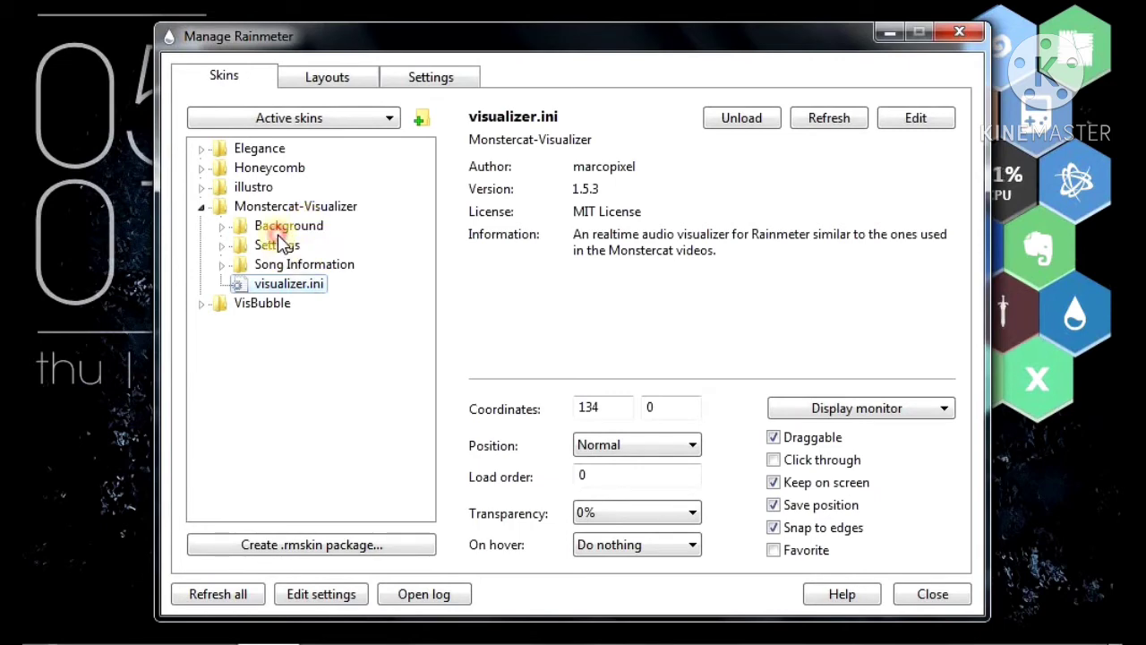
Step: Load general.ini from the Monstercat-Visualizer Settings folder and minimize the manager to uncover the visualizer's general settings
{"action": "double_click", "coordinate": [280, 229]}
{"action": "double_click", "coordinate": [287, 265]}
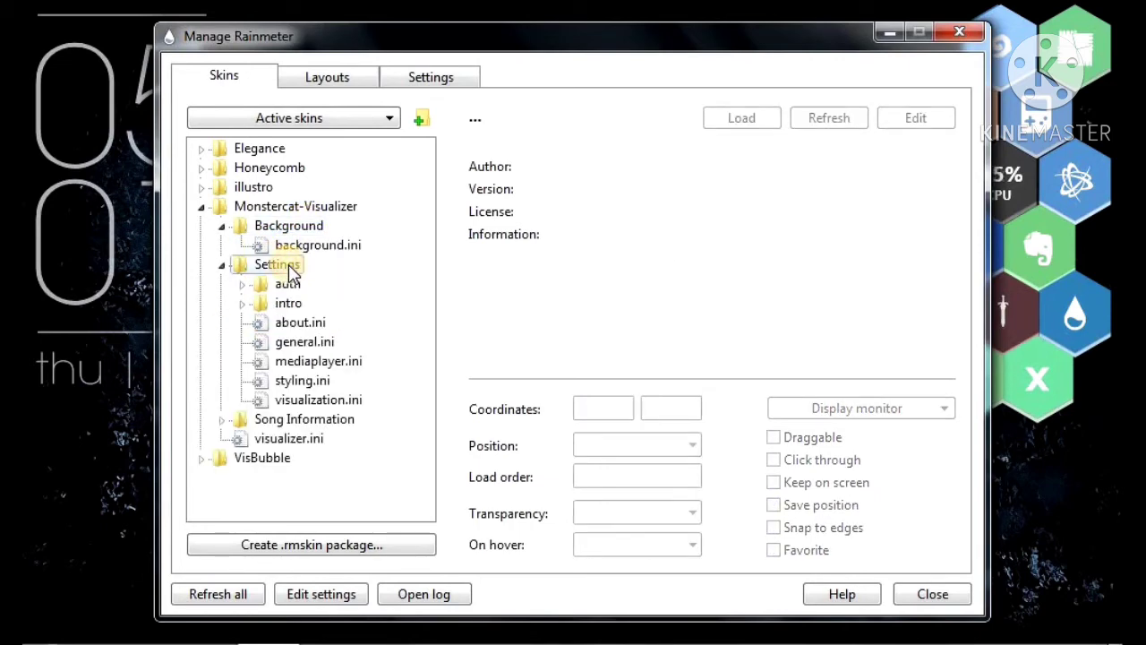
{"action": "double_click", "coordinate": [305, 342]}
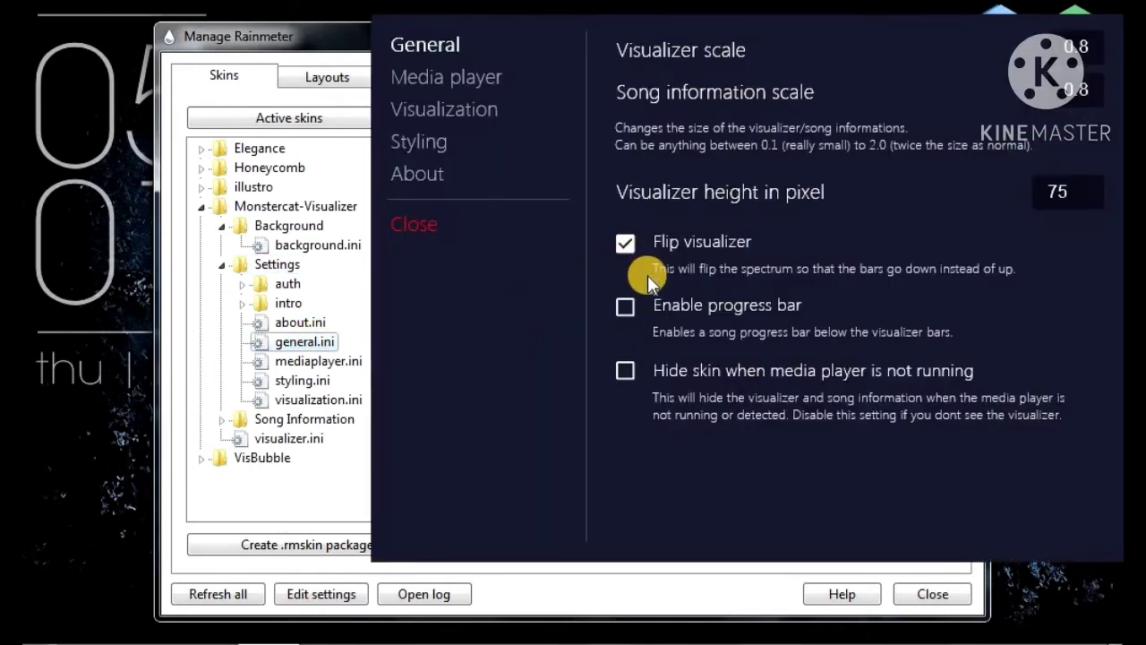
{"action": "left_click", "coordinate": [1070, 192]}
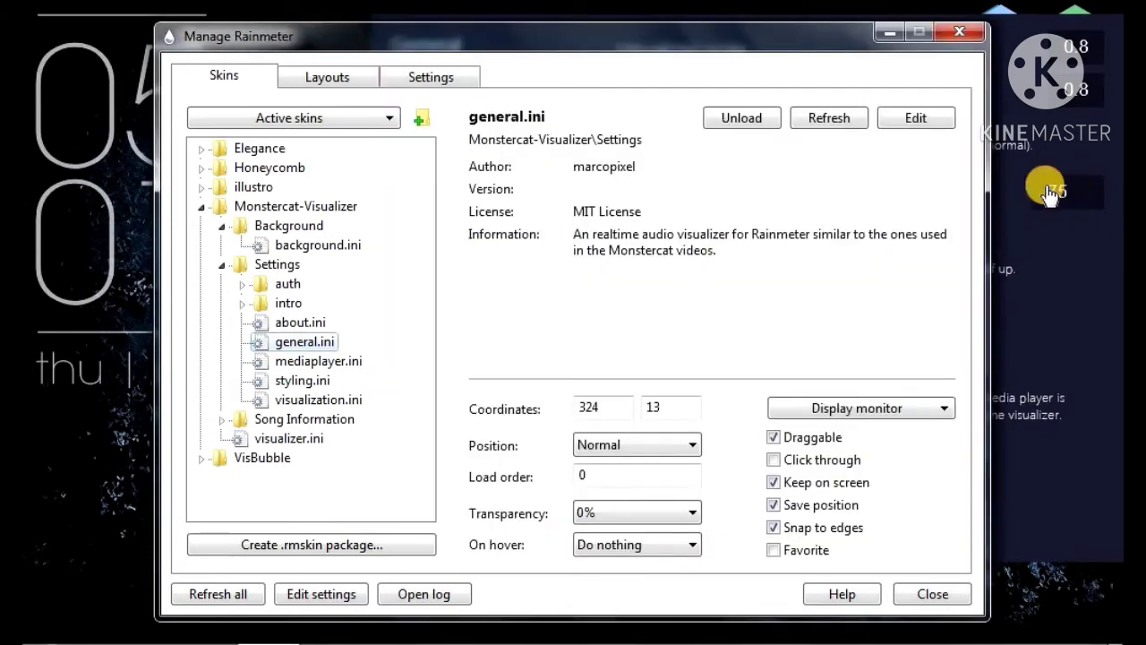
{"action": "left_click", "coordinate": [890, 34]}
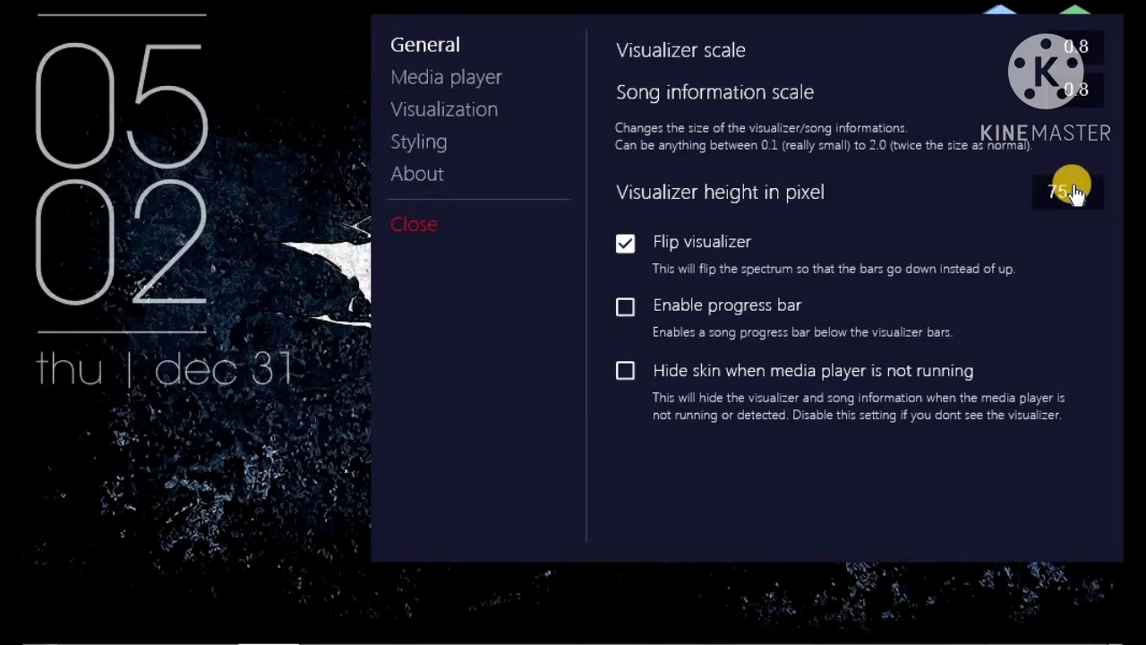
Step: Look over the visualizer's Visualization settings, and close the settings window
{"action": "left_click", "coordinate": [484, 108]}
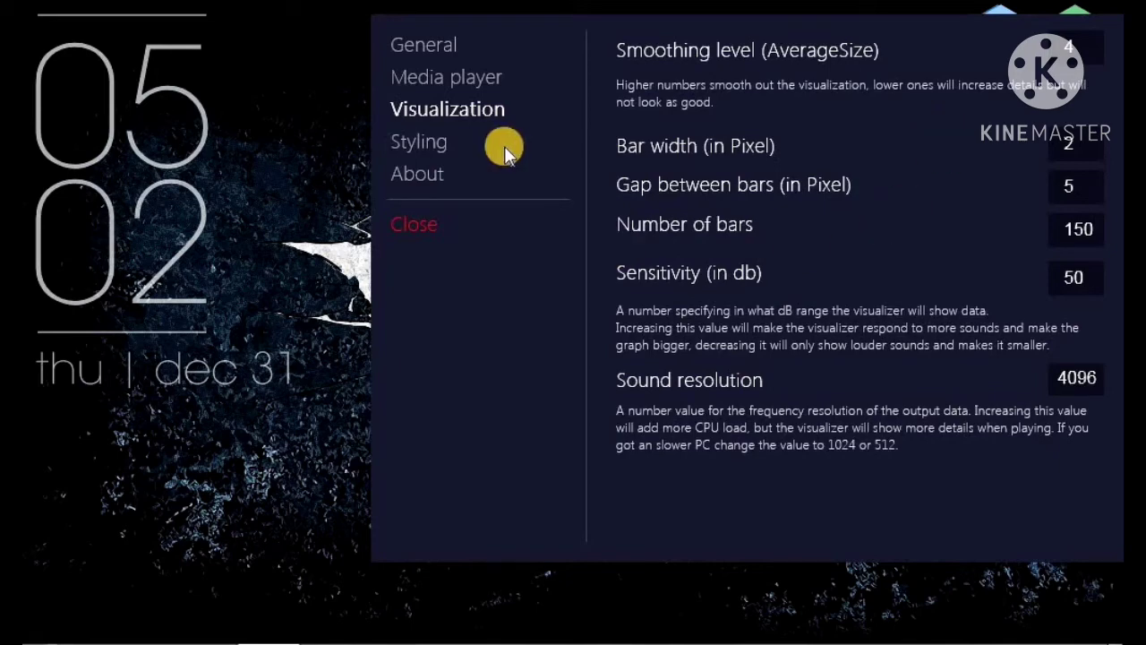
{"action": "left_click", "coordinate": [421, 219]}
{"action": "mouse_move", "coordinate": [31, 634]}
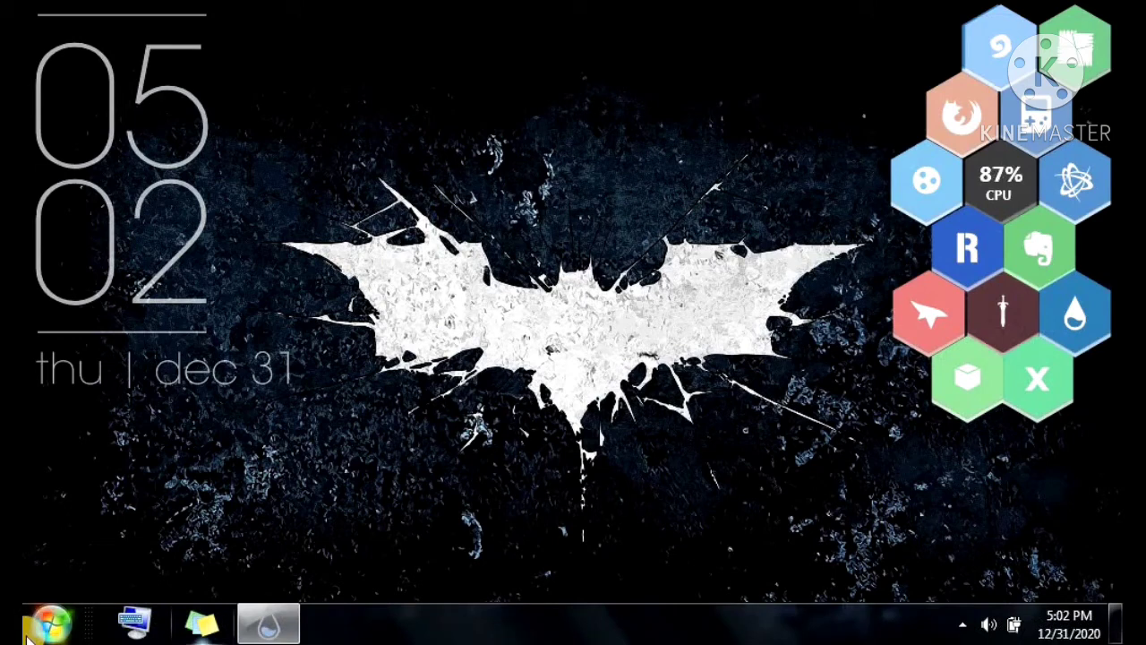
Step: Close the minimized Rainmeter manager, and search the Start menu for "mo" to open the Mouse settings at the pointer schemes
{"action": "right_click", "coordinate": [250, 625]}
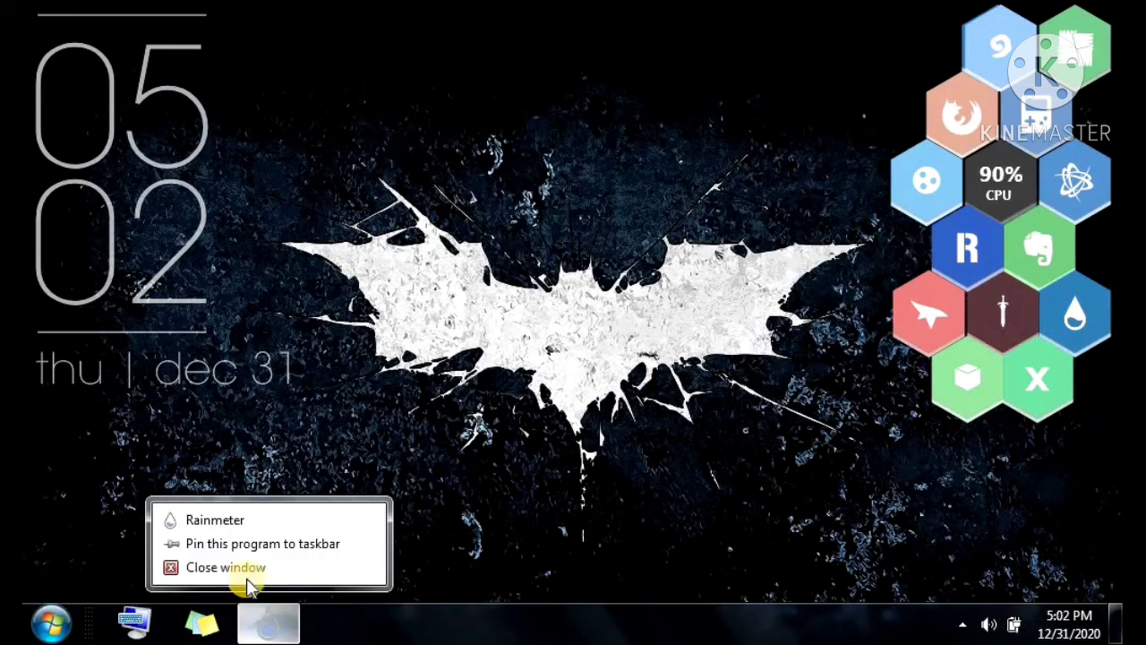
{"action": "left_click", "coordinate": [250, 568]}
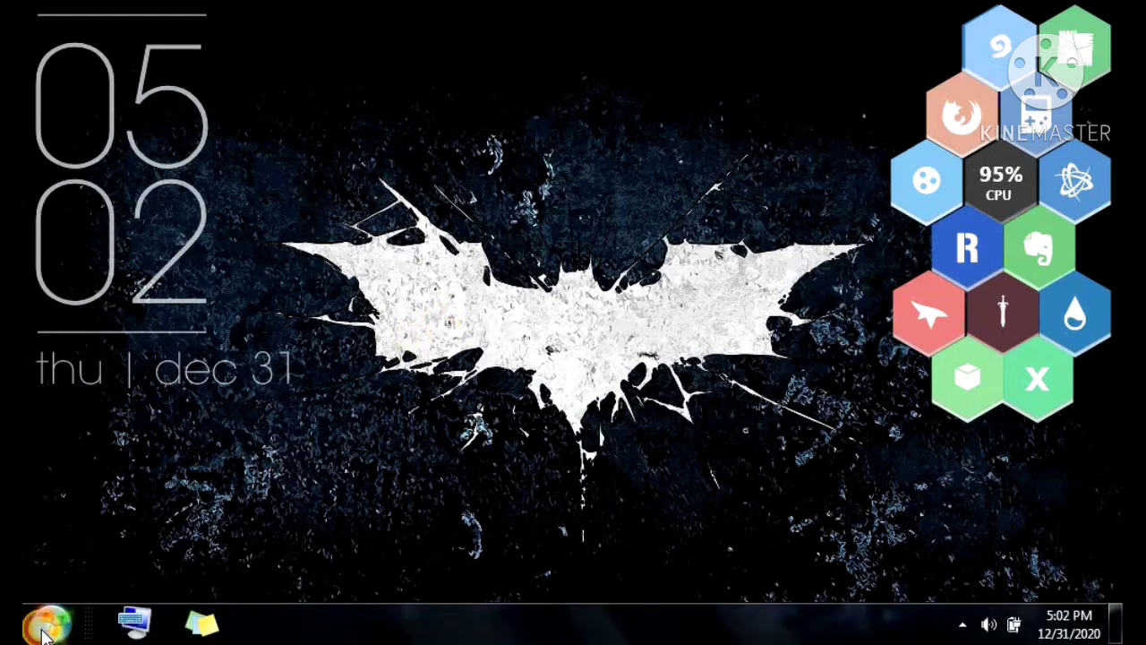
{"action": "left_click", "coordinate": [46, 627]}
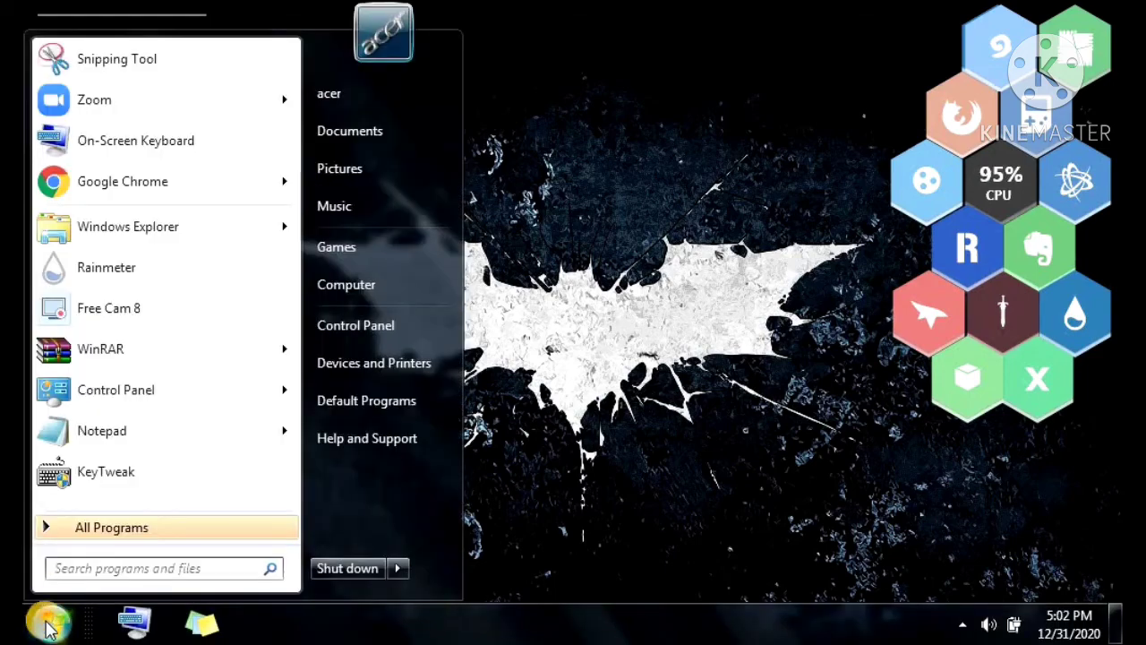
{"action": "left_click", "coordinate": [97, 561]}
{"action": "type", "text": "mo"}
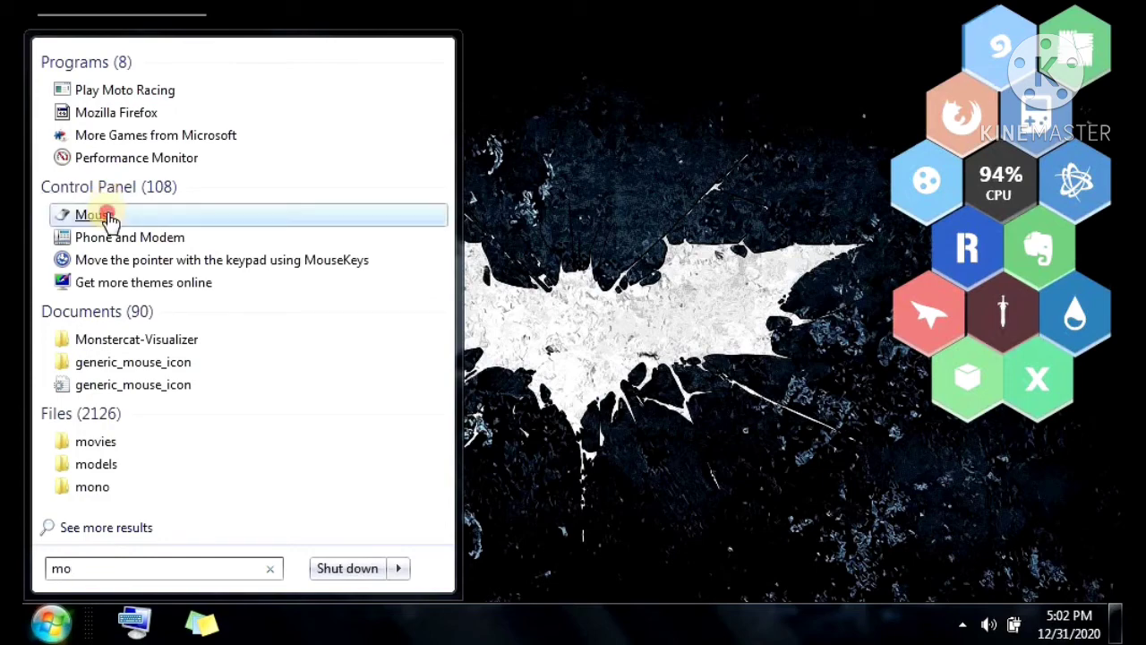
{"action": "left_click", "coordinate": [107, 216]}
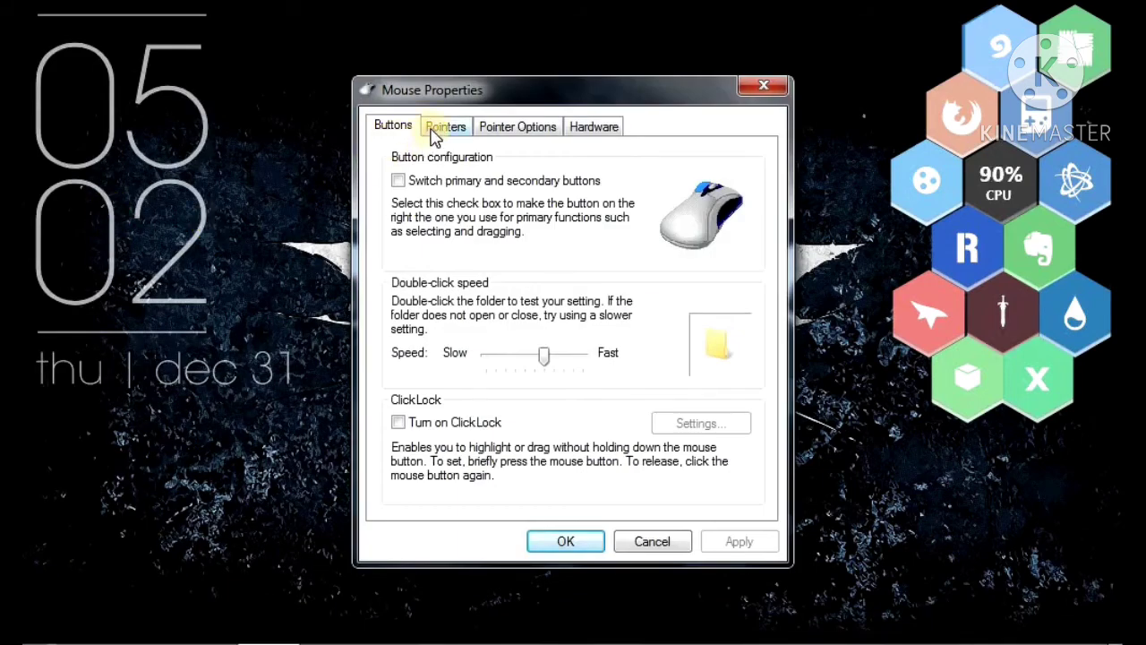
{"action": "left_click", "coordinate": [438, 128]}
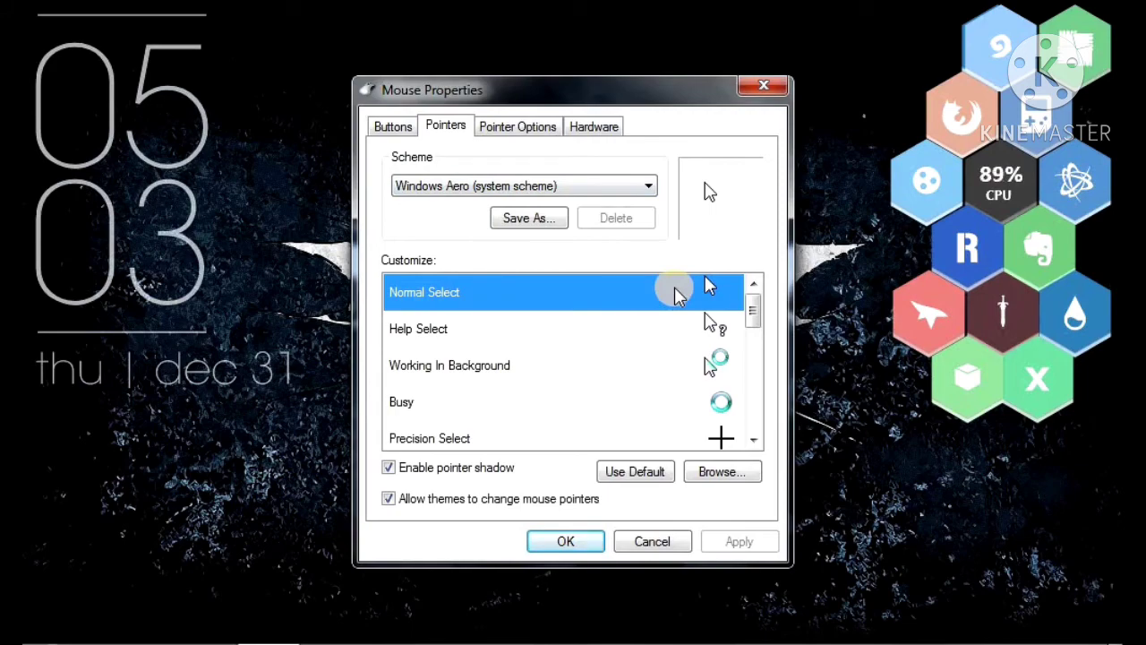
Step: Set the Normal Select pointer to the Arrow cursor from New folder > customizations > Batman cursor on the desktop
{"action": "left_click", "coordinate": [725, 472]}
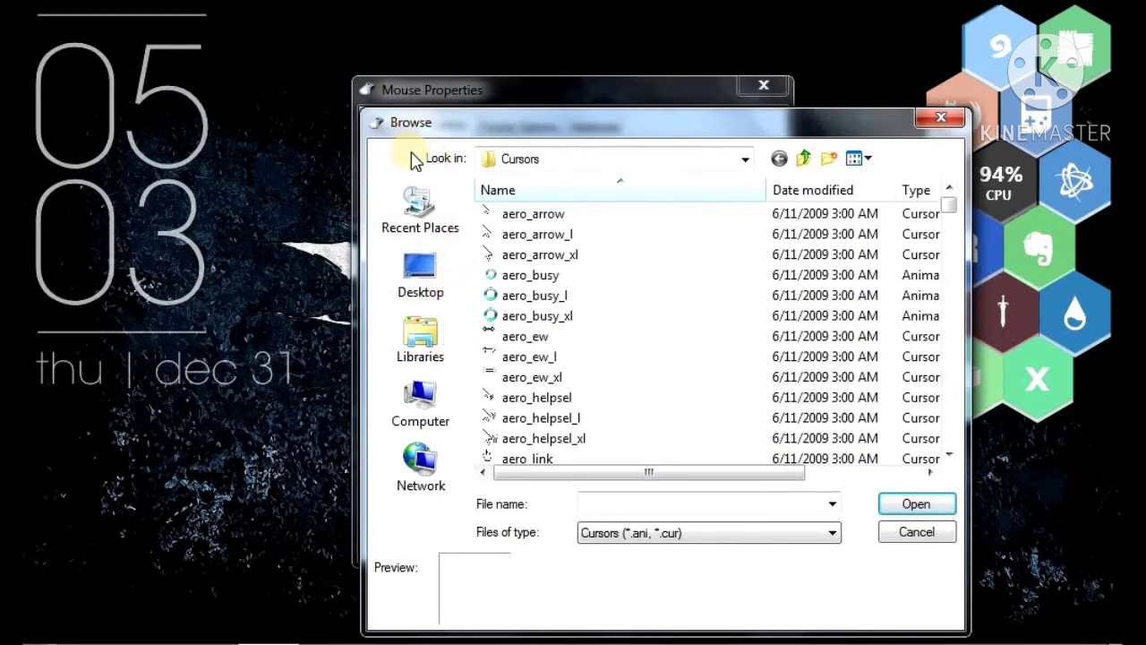
{"action": "left_click", "coordinate": [428, 266]}
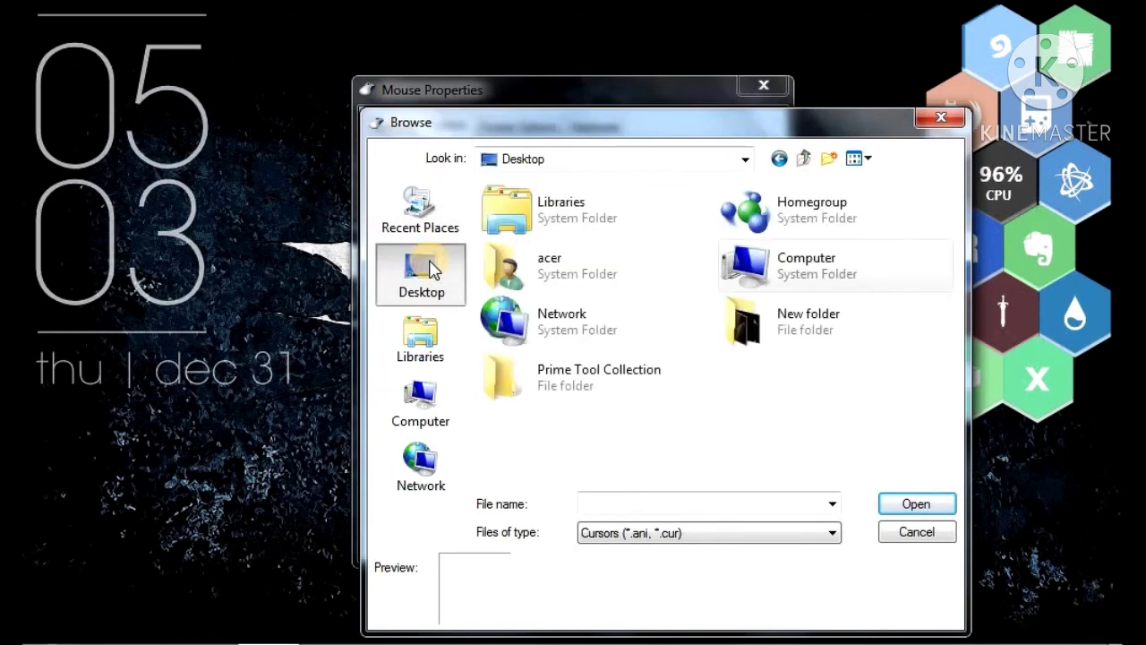
{"action": "double_click", "coordinate": [742, 321]}
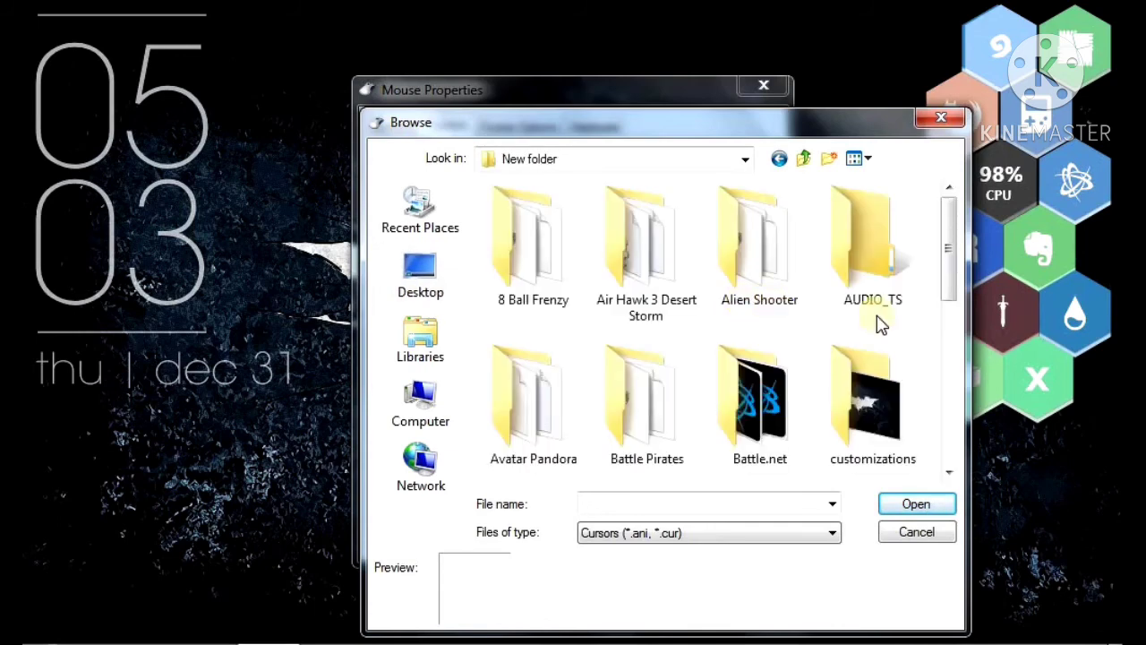
{"action": "left_click", "coordinate": [852, 455]}
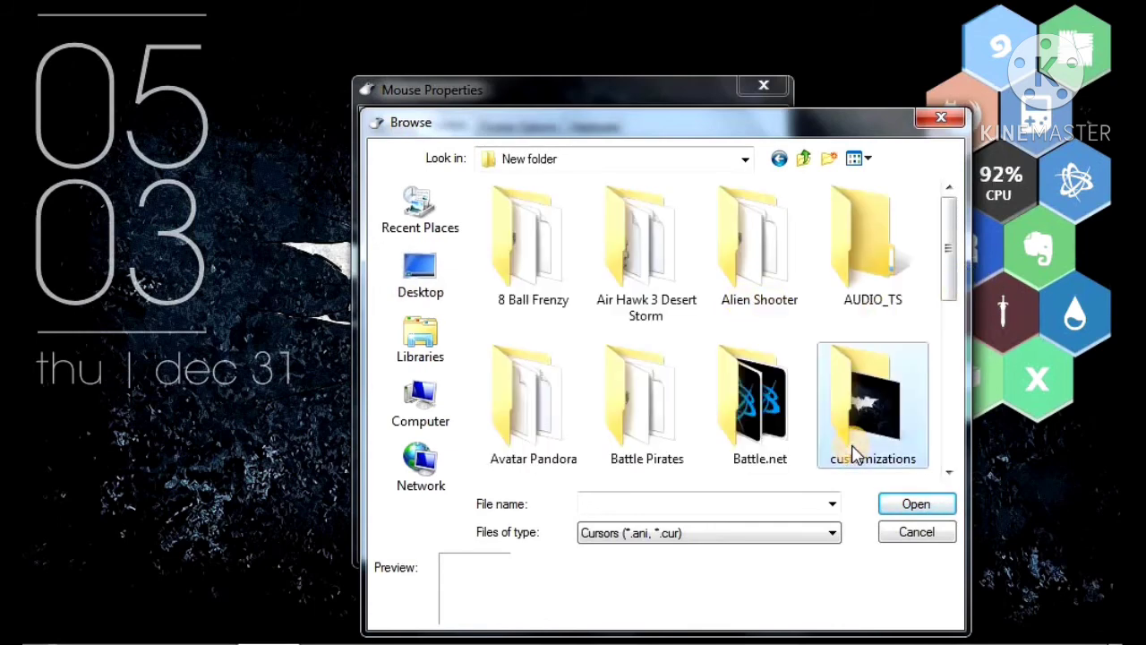
{"action": "double_click", "coordinate": [853, 455]}
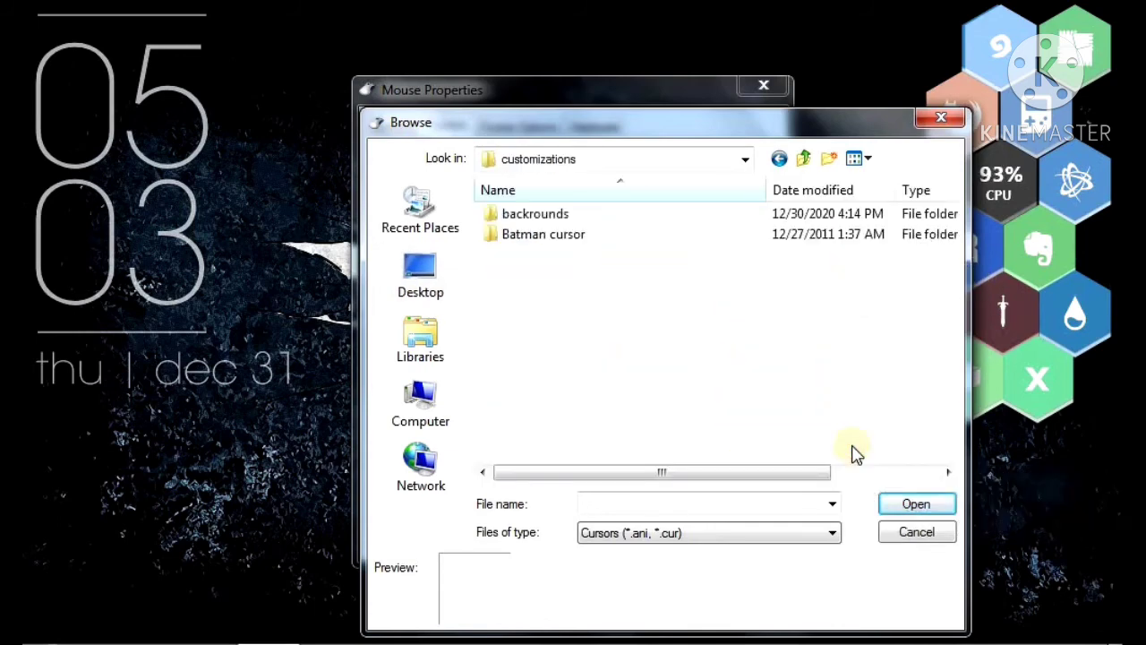
{"action": "double_click", "coordinate": [534, 232]}
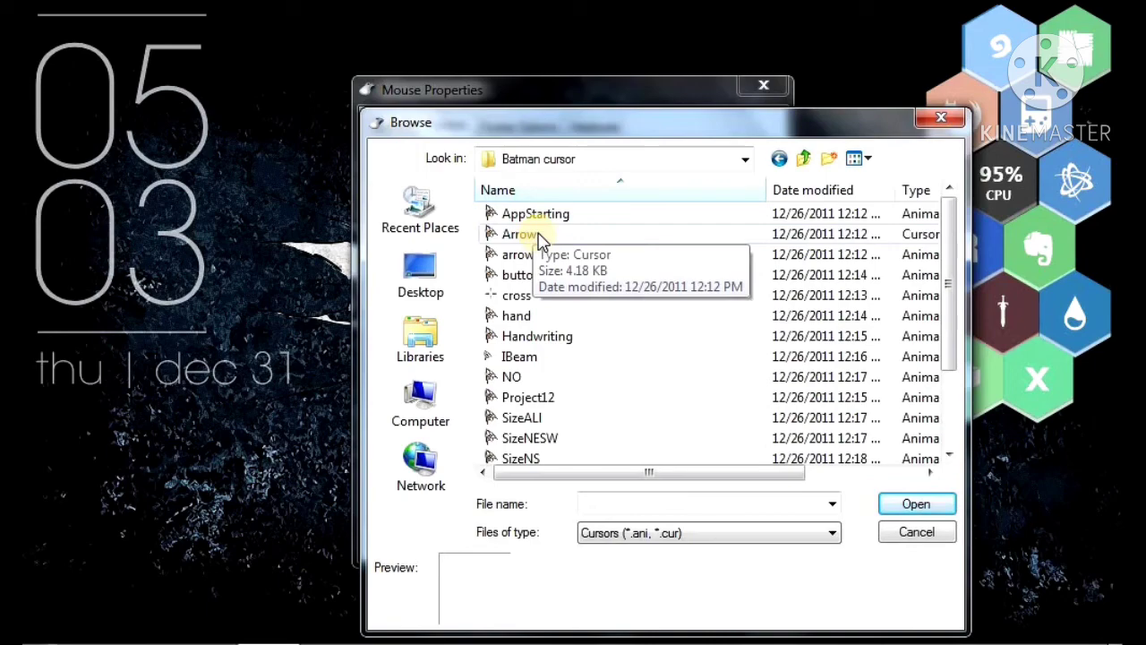
{"action": "left_click", "coordinate": [538, 235]}
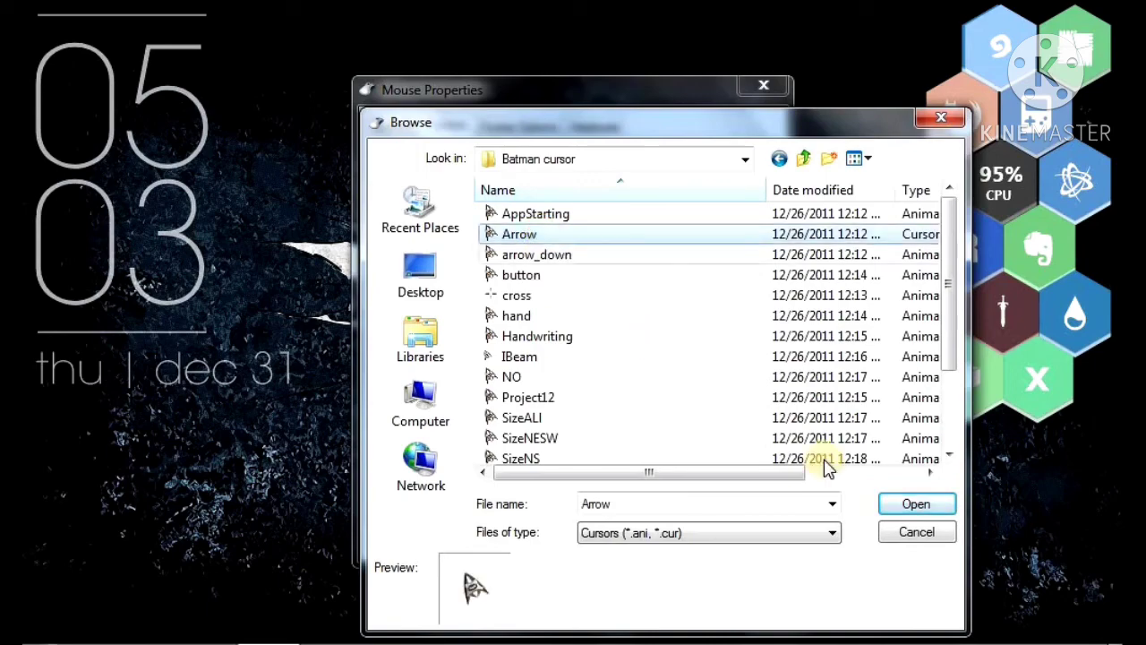
{"action": "left_click", "coordinate": [896, 505]}
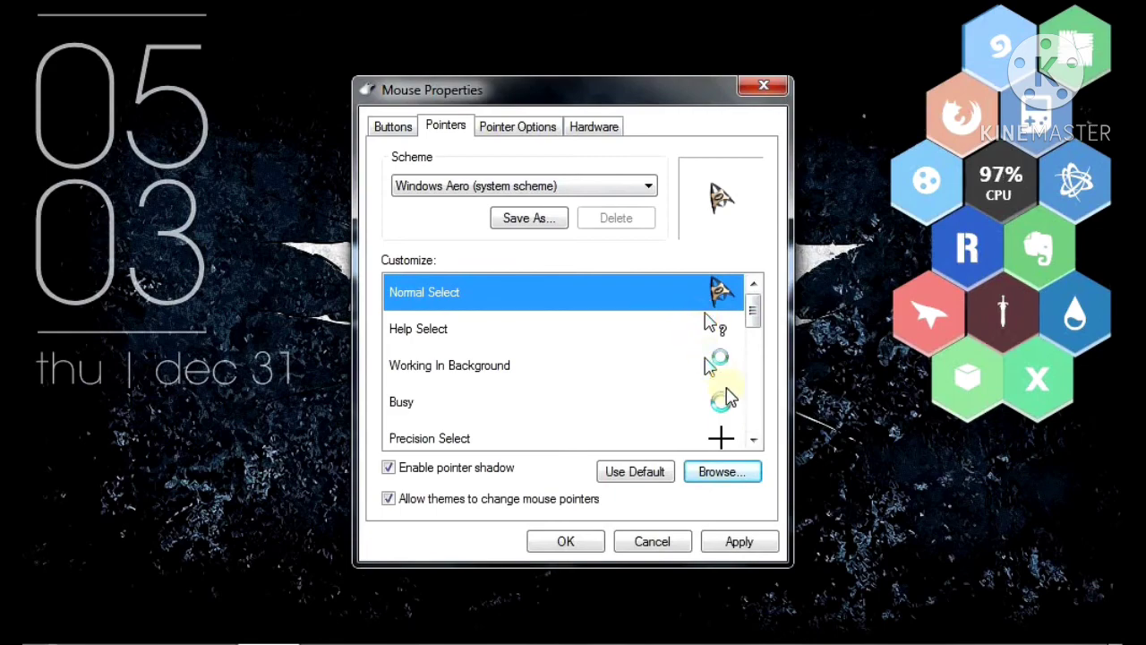
Step: Set the Working In Background pointer to the Project12 cursor from the Batman cursor folder
{"action": "left_click", "coordinate": [717, 367]}
{"action": "left_click", "coordinate": [721, 471]}
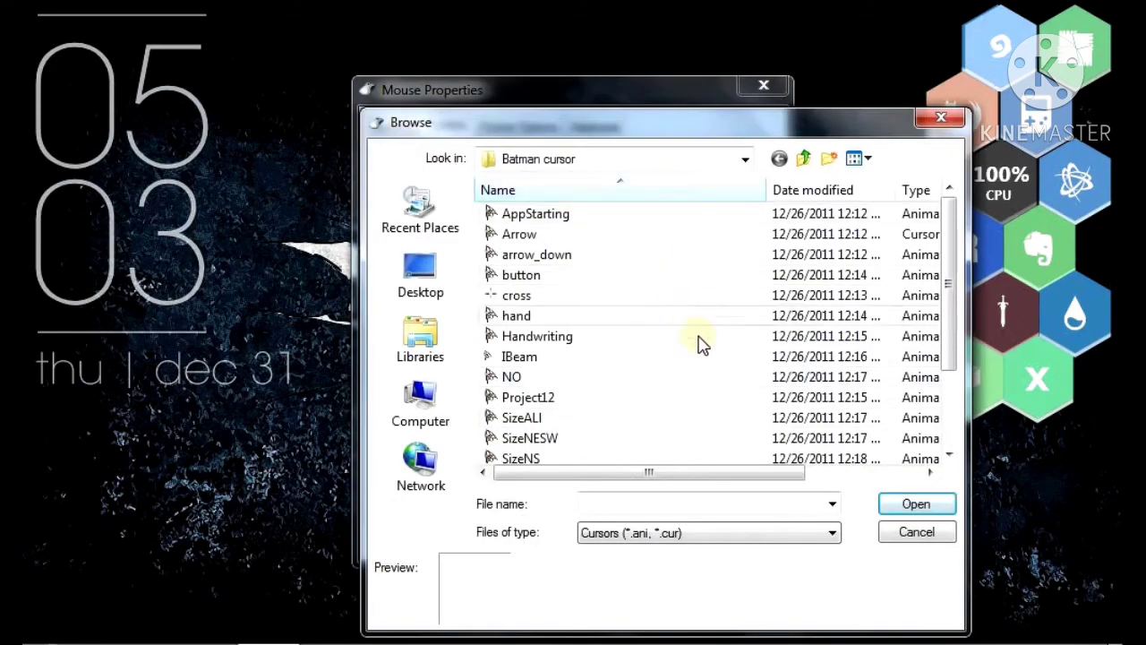
{"action": "left_click", "coordinate": [715, 403]}
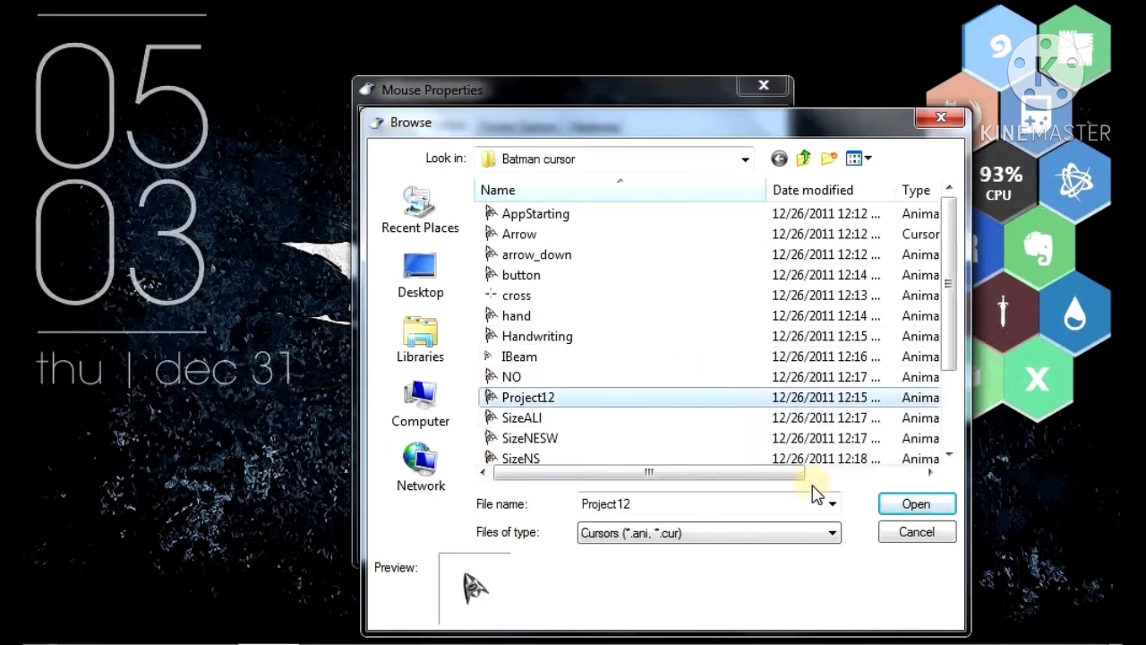
{"action": "left_click", "coordinate": [894, 507]}
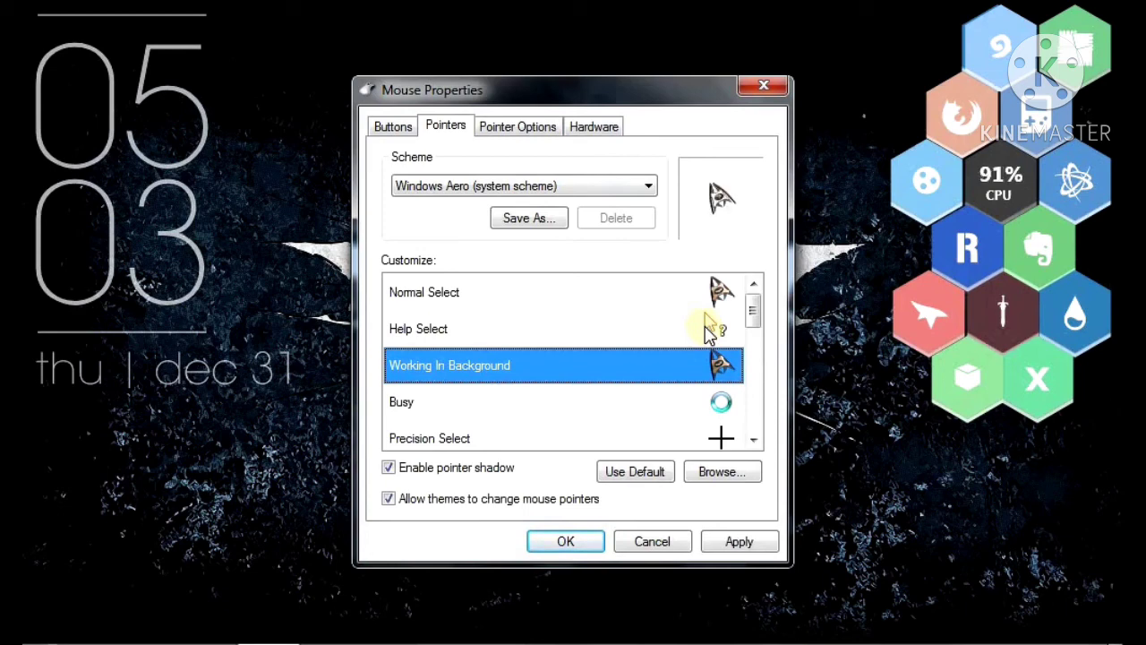
Step: Assign the Wait cursor from the Batman cursor folder to the Busy pointer
{"action": "double_click", "coordinate": [714, 405]}
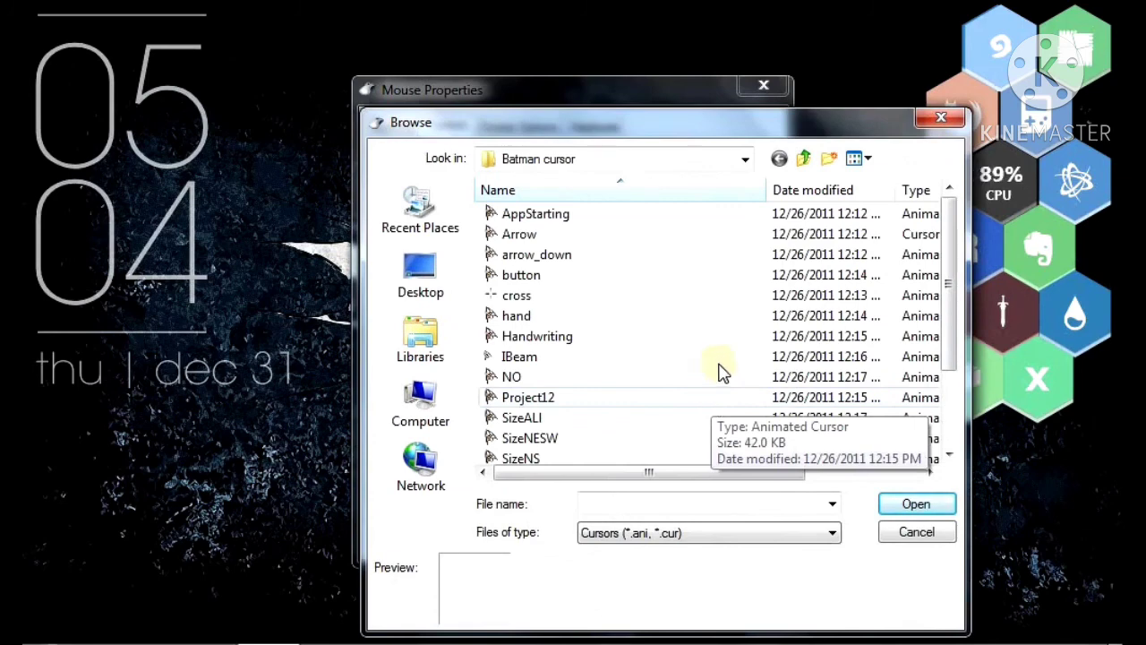
{"action": "left_click_drag", "start_coordinate": [947, 357], "coordinate": [922, 426]}
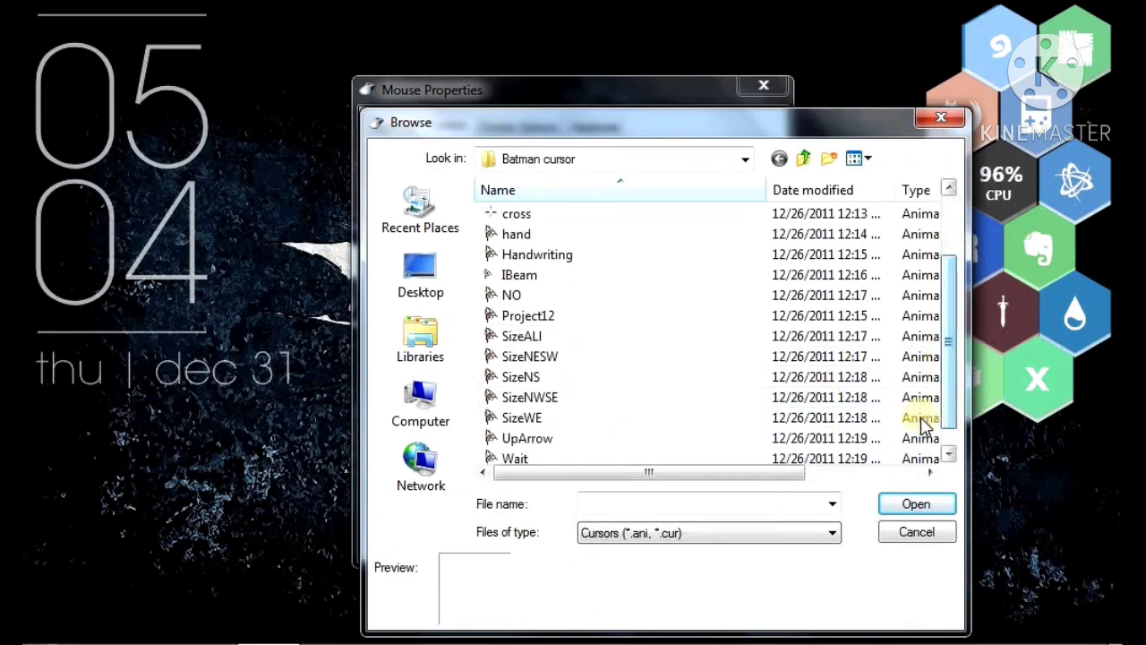
{"action": "left_click", "coordinate": [532, 445]}
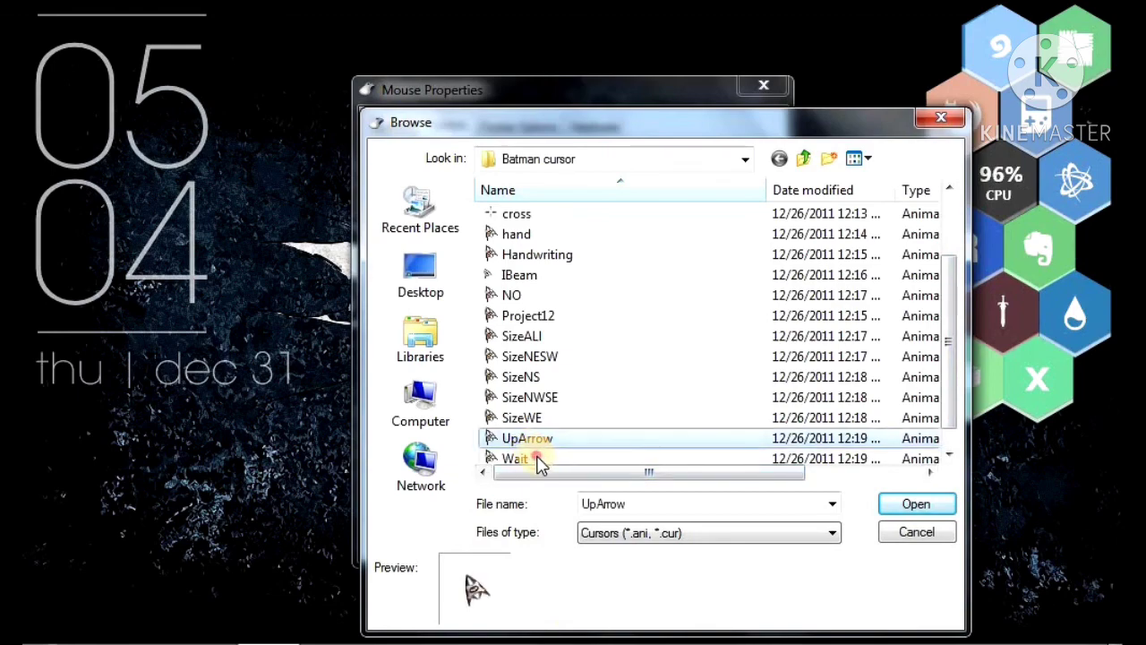
{"action": "left_click", "coordinate": [536, 459]}
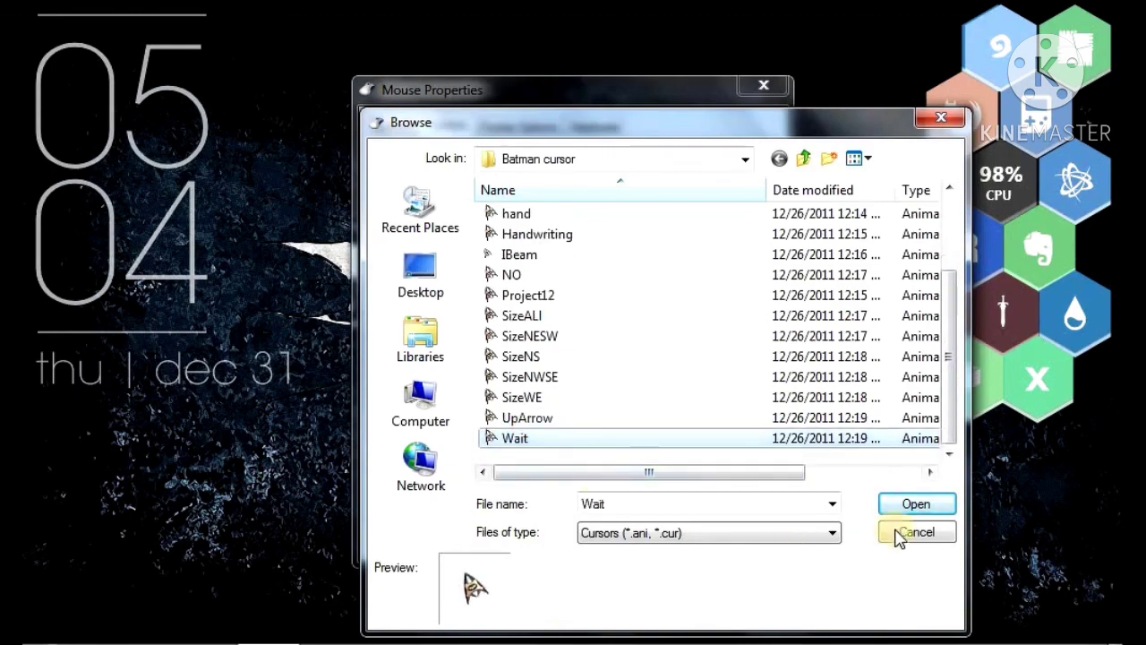
{"action": "left_click", "coordinate": [917, 507]}
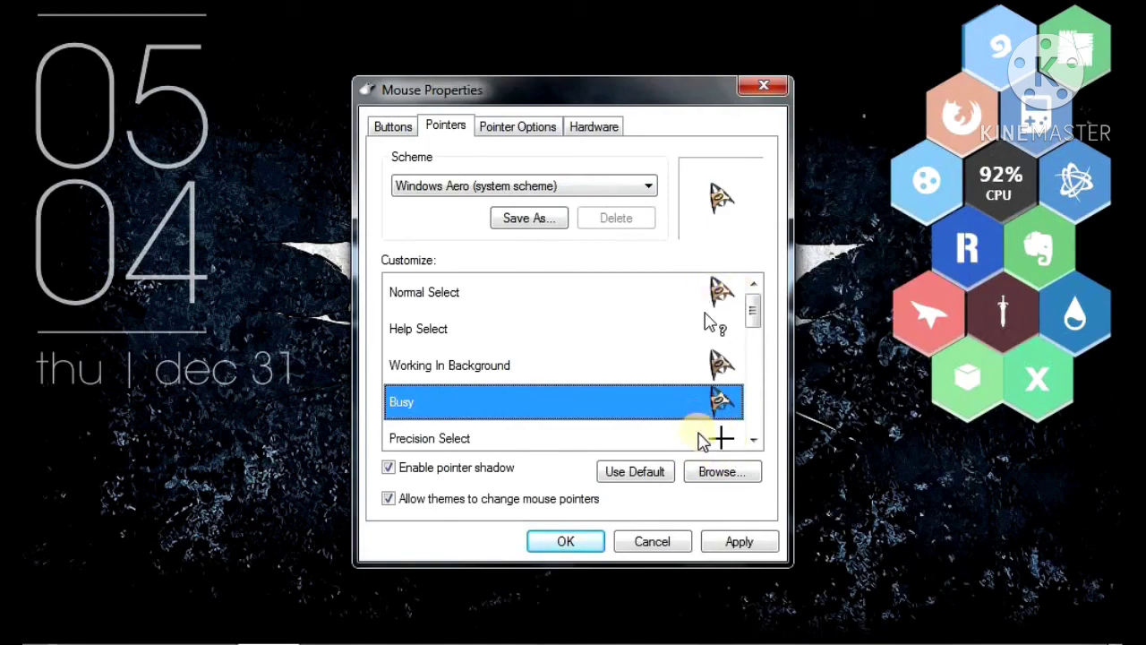
Step: Assign the cross cursor from the Batman cursor folder to the Precision Select pointer
{"action": "left_click", "coordinate": [701, 439]}
{"action": "left_click", "coordinate": [744, 471]}
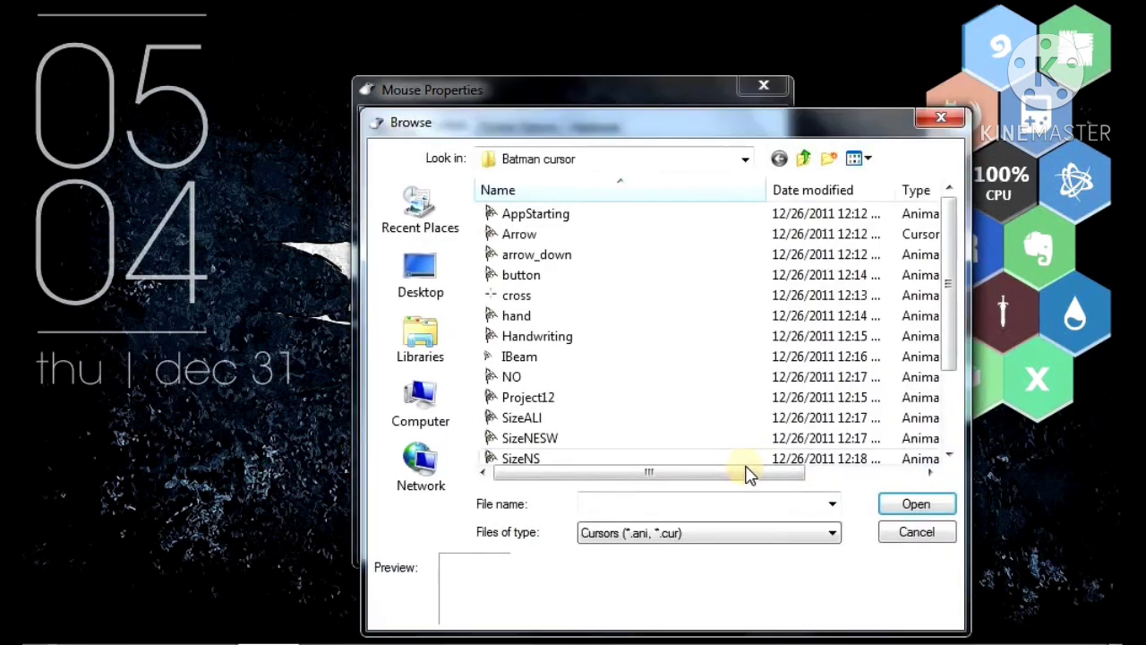
{"action": "left_click", "coordinate": [576, 298]}
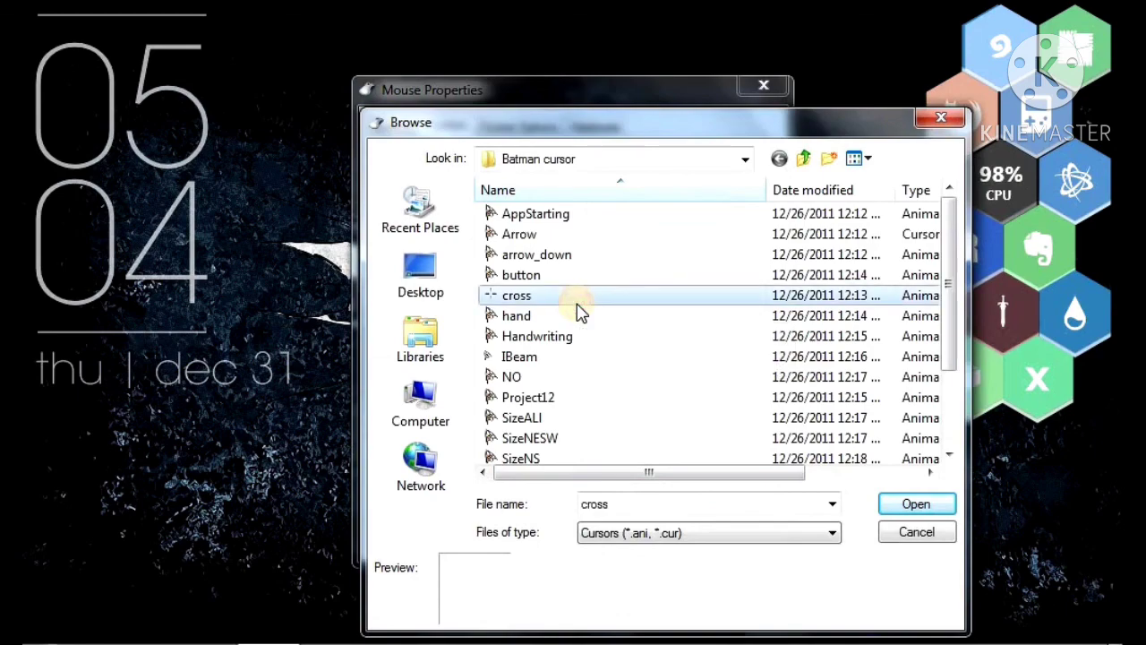
{"action": "left_click", "coordinate": [946, 511]}
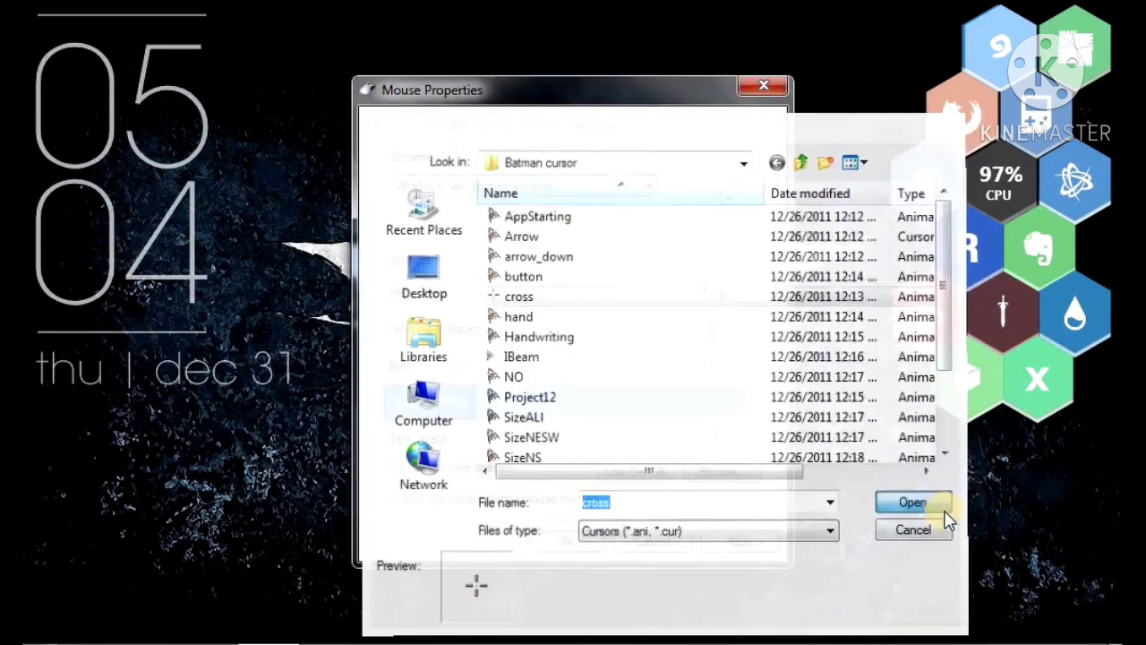